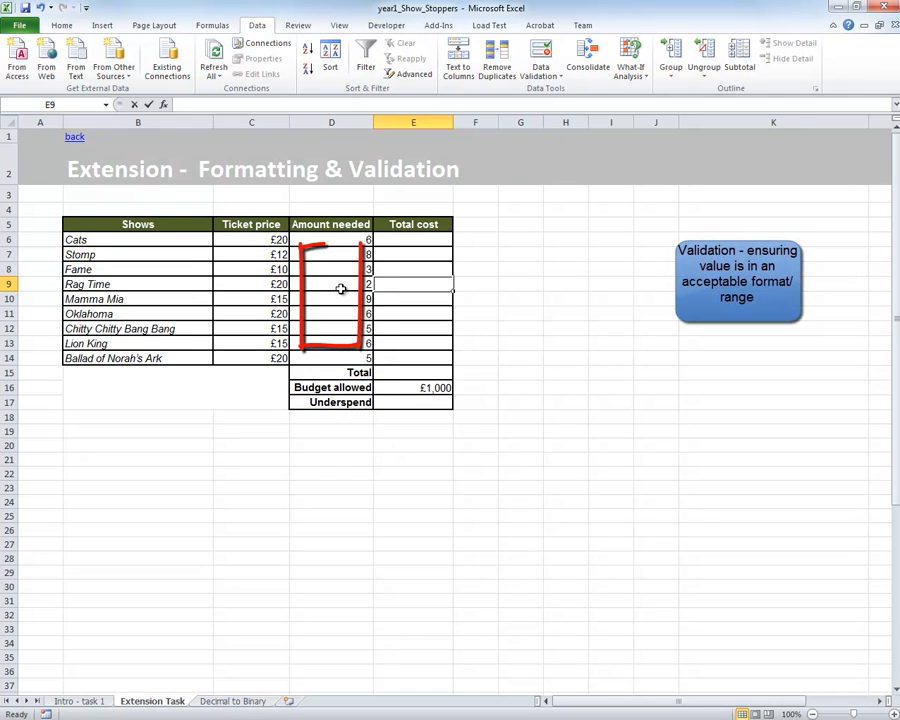
Enter -6 as the amount needed for Cats and replace it with 0
{"action": "left_click", "coordinate": [352, 241]}
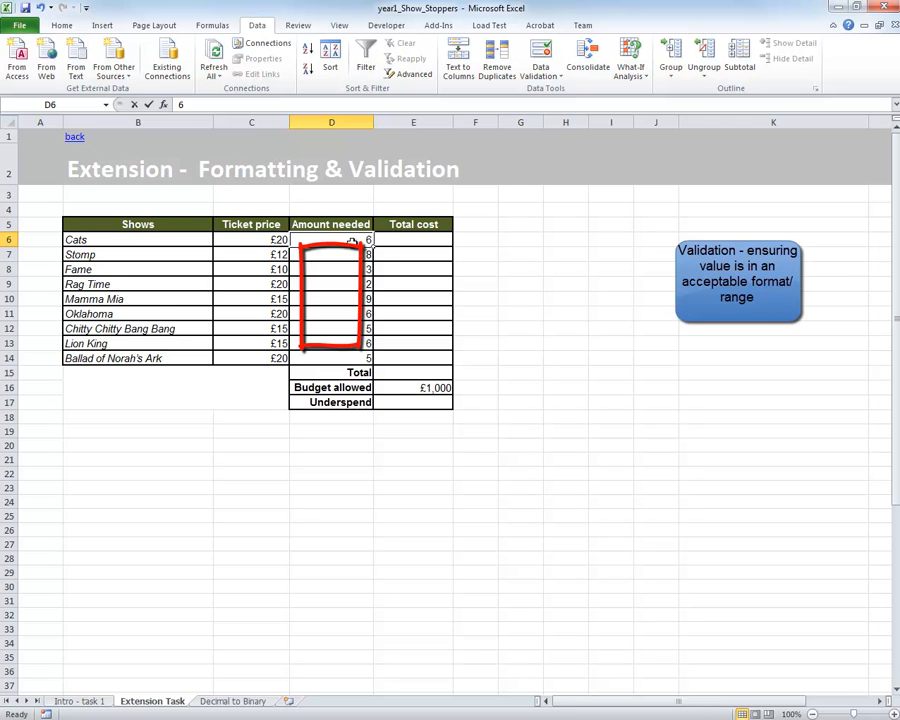
{"action": "key", "text": "Return"}
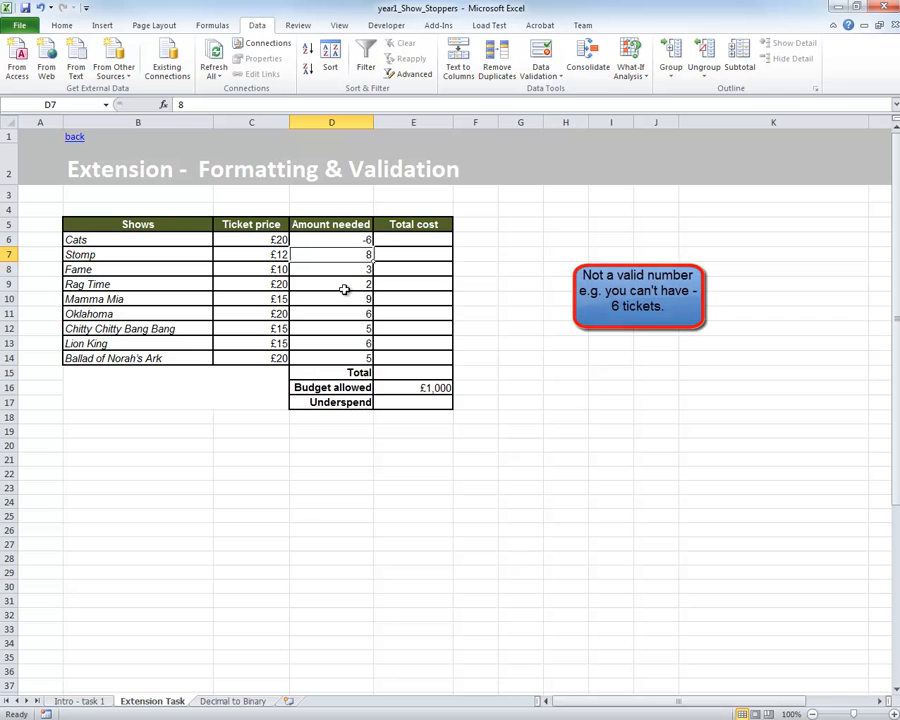
{"action": "left_click", "coordinate": [343, 240]}
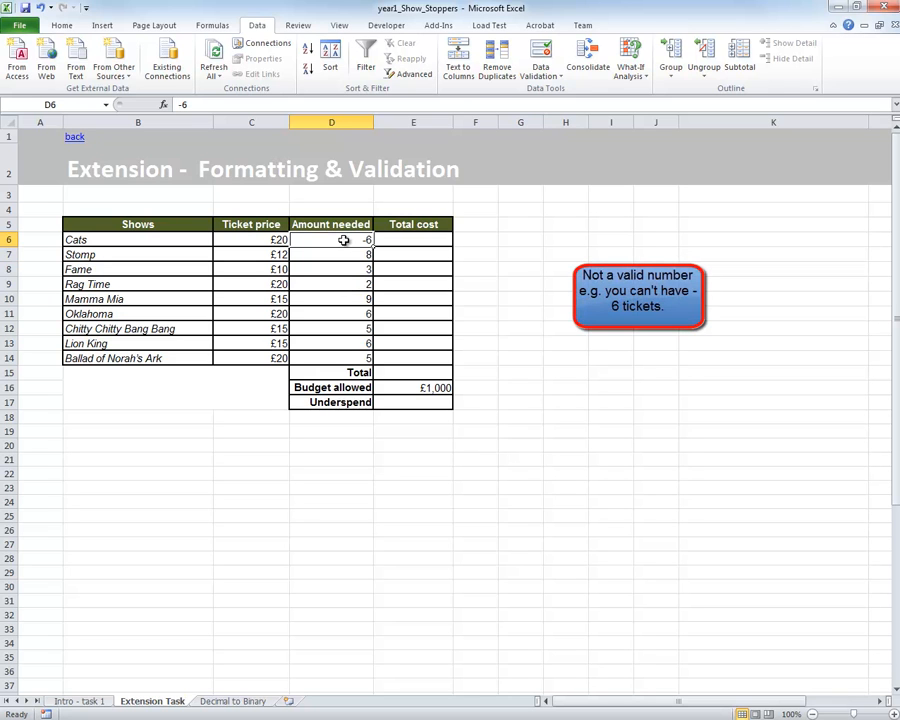
{"action": "type", "text": "0"}
{"action": "key", "text": "Return"}
Restrict the Cats amount needed with data validation to whole numbers between 0 and 30, without ignoring blanks
{"action": "left_click", "coordinate": [343, 240]}
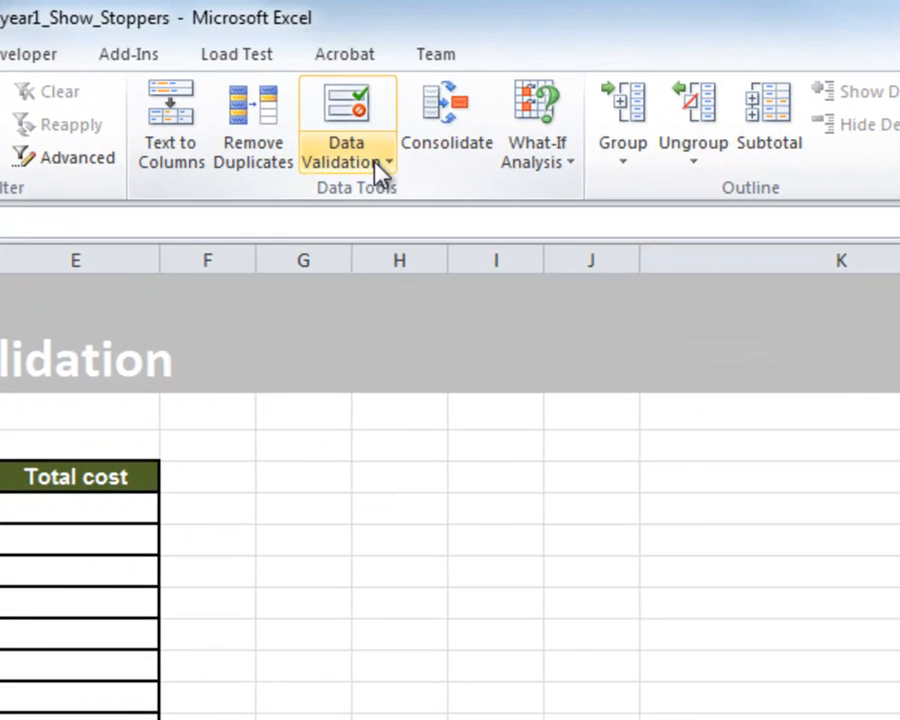
{"action": "left_click", "coordinate": [380, 162]}
{"action": "left_click", "coordinate": [318, 192]}
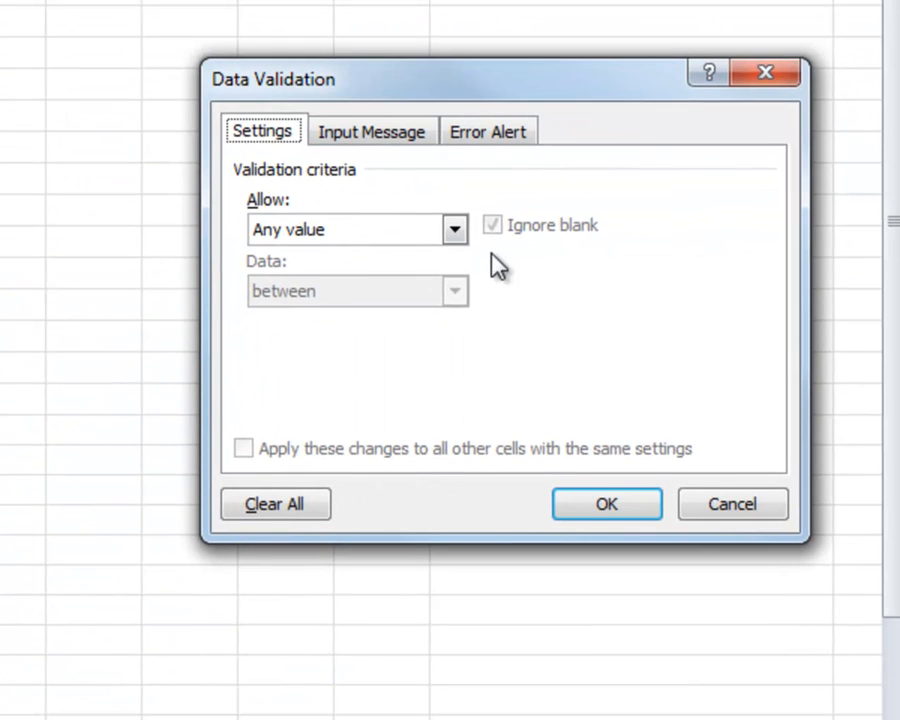
{"action": "left_click", "coordinate": [452, 236]}
{"action": "left_click", "coordinate": [462, 276]}
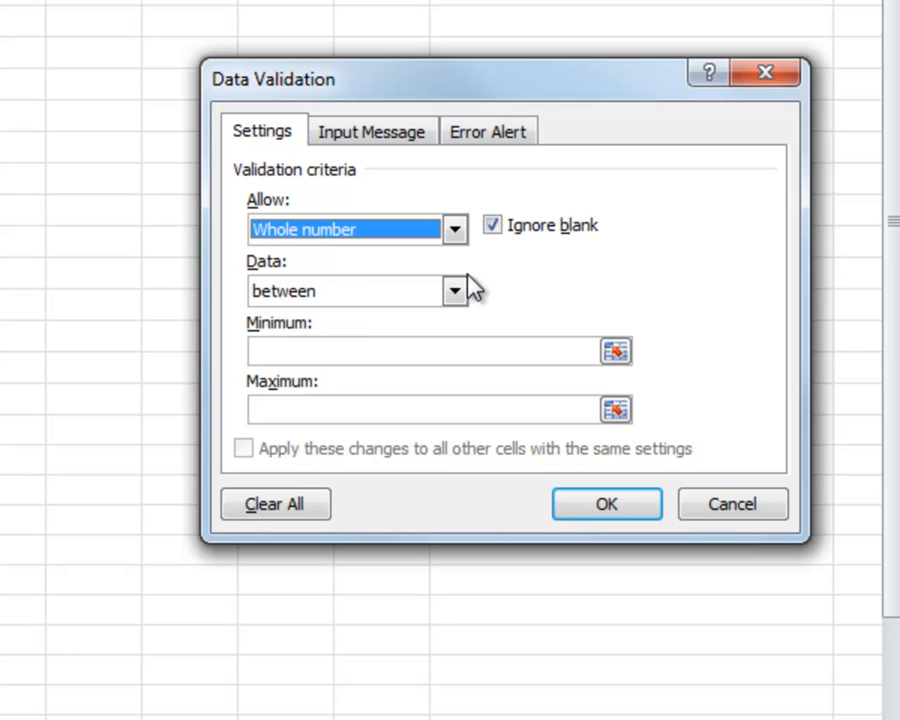
{"action": "left_click", "coordinate": [368, 356]}
{"action": "type", "text": "0"}
{"action": "left_click", "coordinate": [326, 406]}
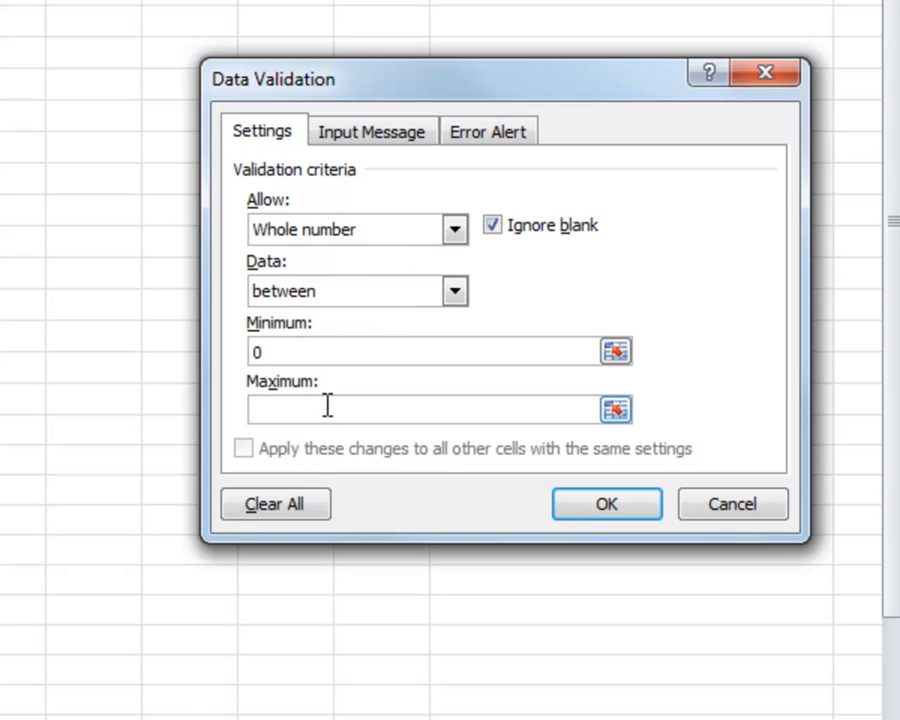
{"action": "type", "text": "30"}
{"action": "key", "text": "alt+b"}
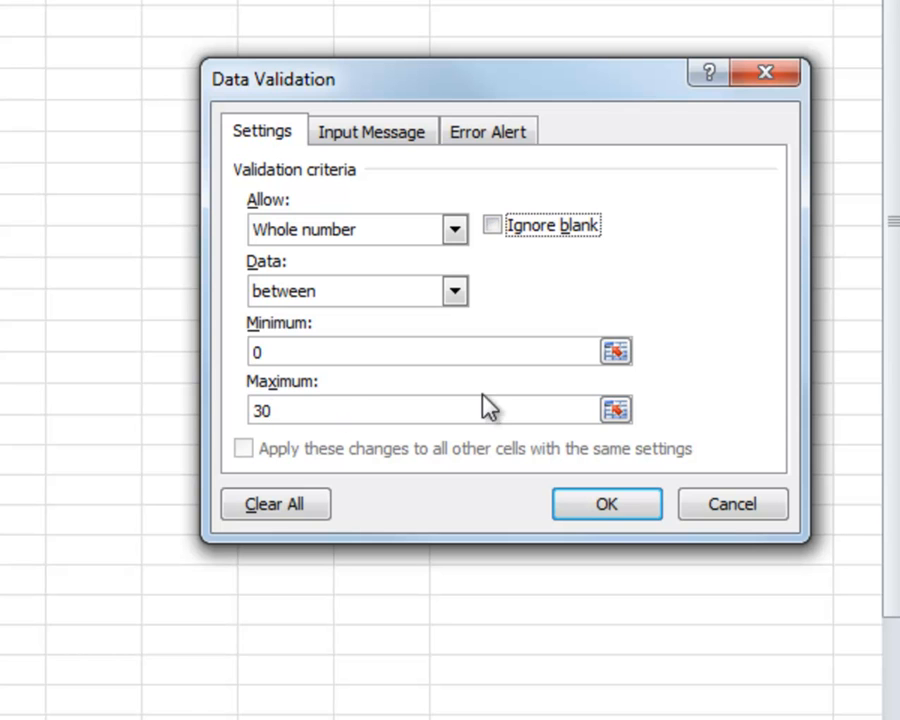
Add an input message to the validation with the title "Value" and the text "Enter number of tickets"
{"action": "left_click", "coordinate": [384, 148]}
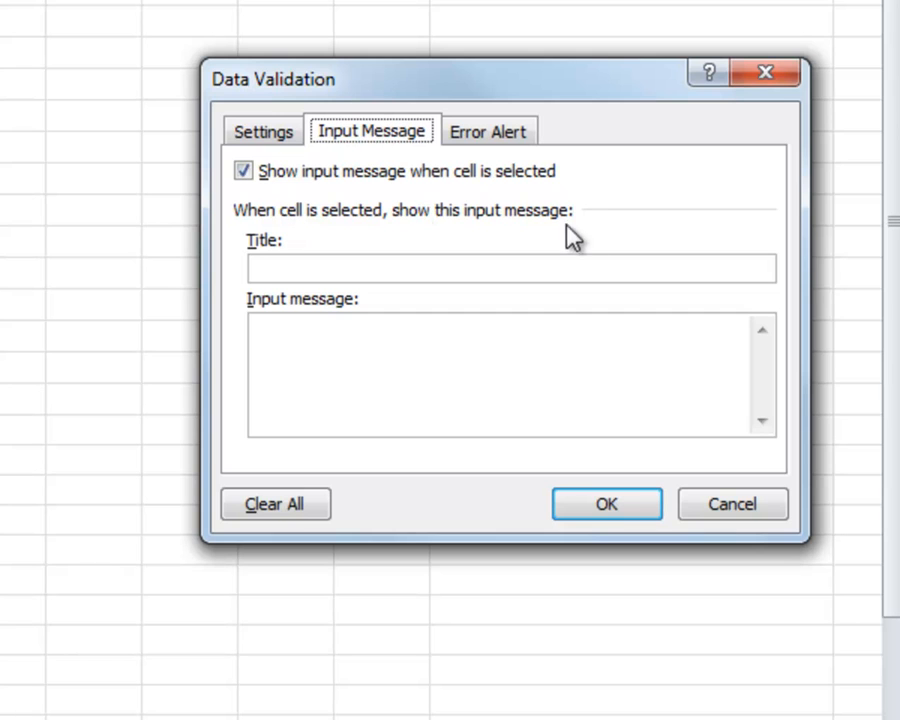
{"action": "left_click", "coordinate": [305, 268]}
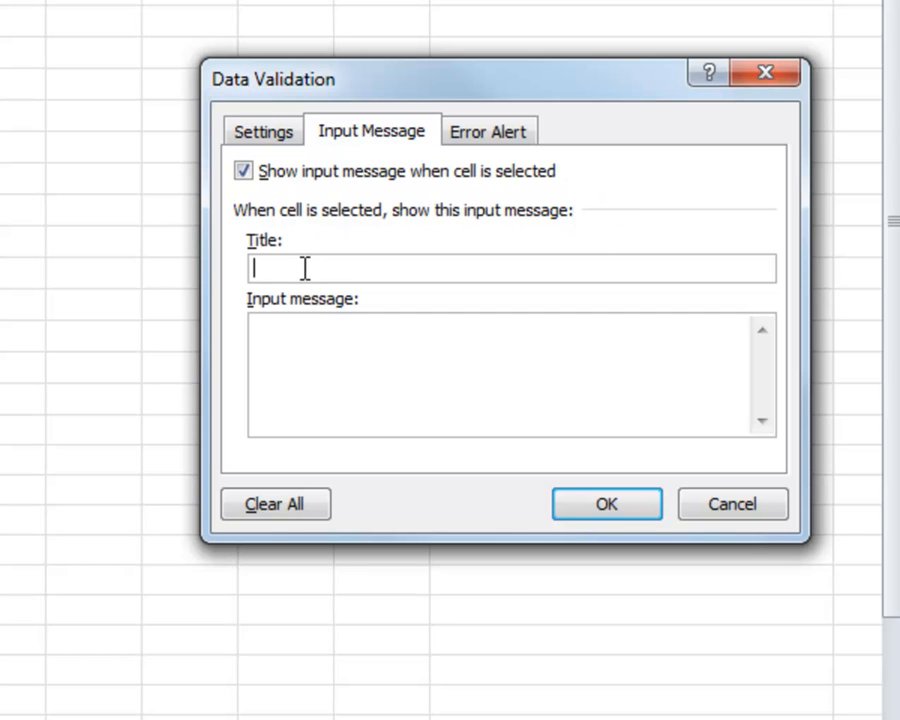
{"action": "type", "text": "Value"}
{"action": "left_click", "coordinate": [345, 338]}
{"action": "type", "text": "Enter "}
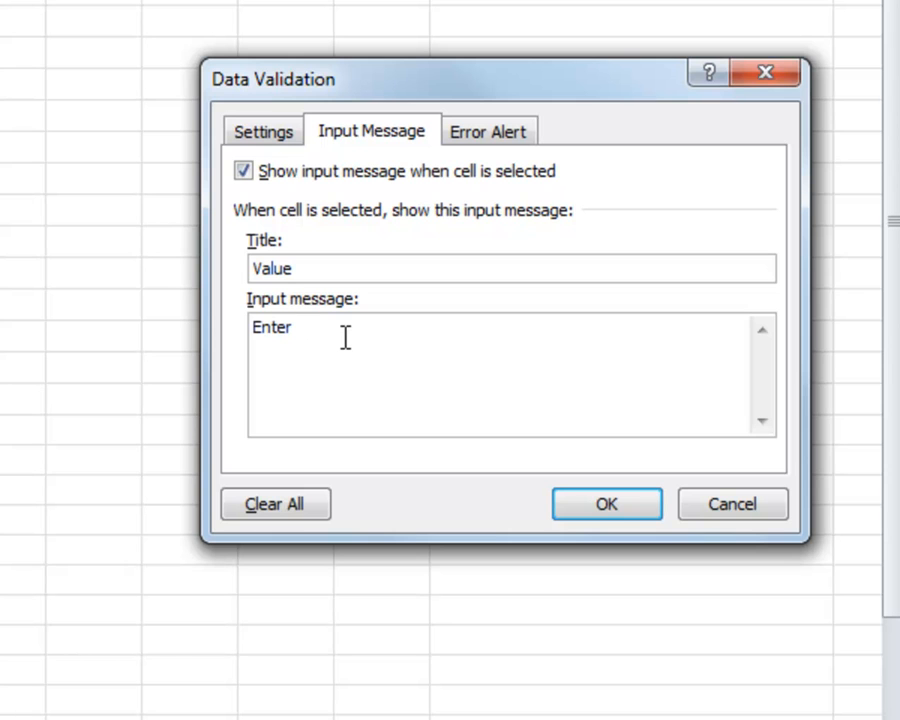
{"action": "type", "text": "number of tickets"}
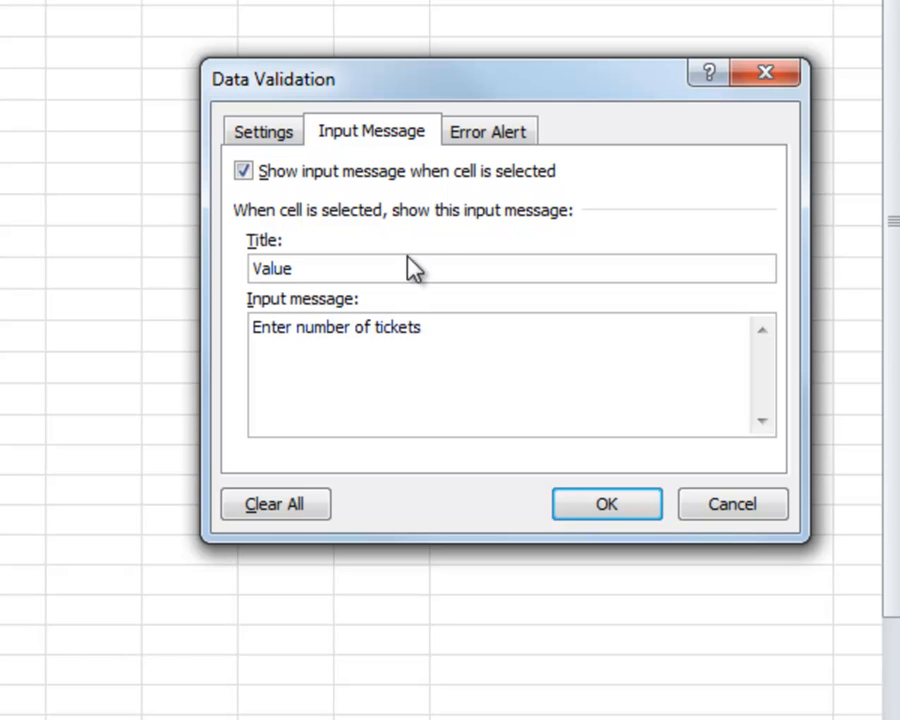
Set a Stop-style error alert titled "Error" with the message "Please enter a value between 1 and 30"
{"action": "left_click", "coordinate": [490, 132]}
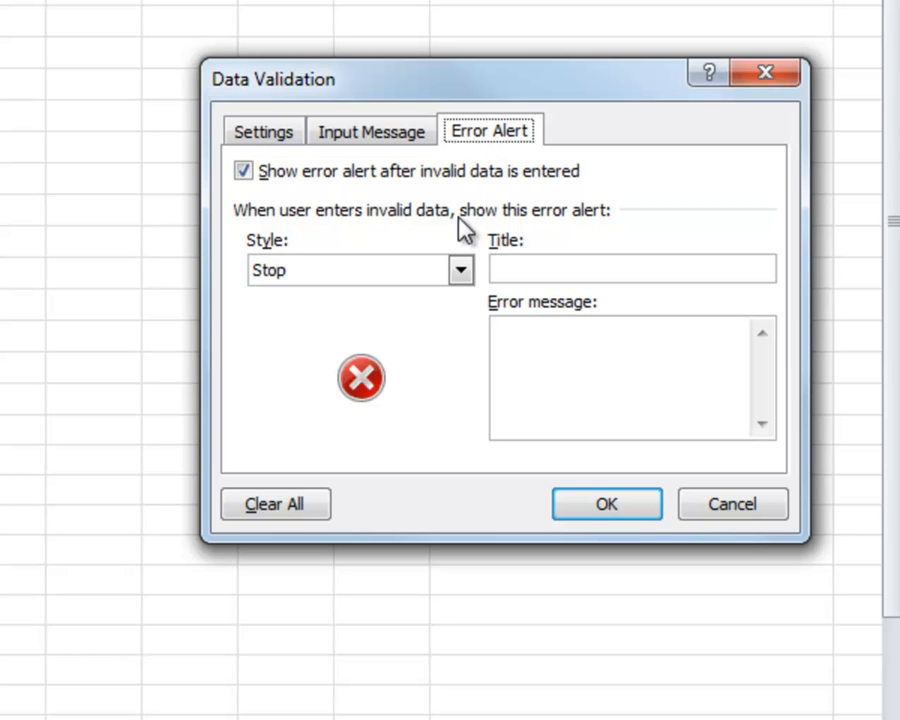
{"action": "left_click", "coordinate": [460, 276]}
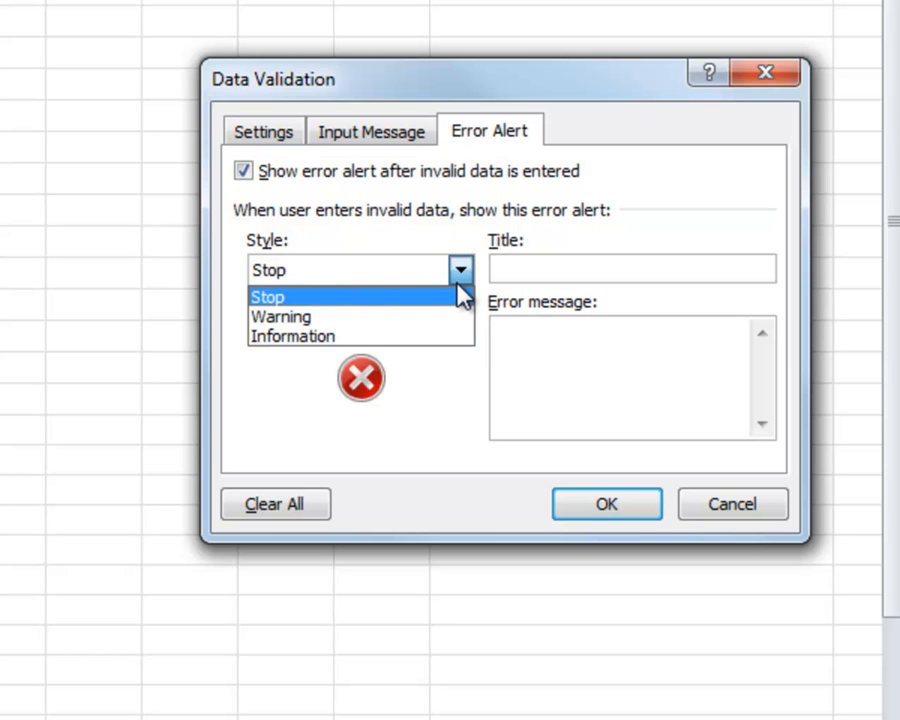
{"action": "left_click", "coordinate": [272, 299]}
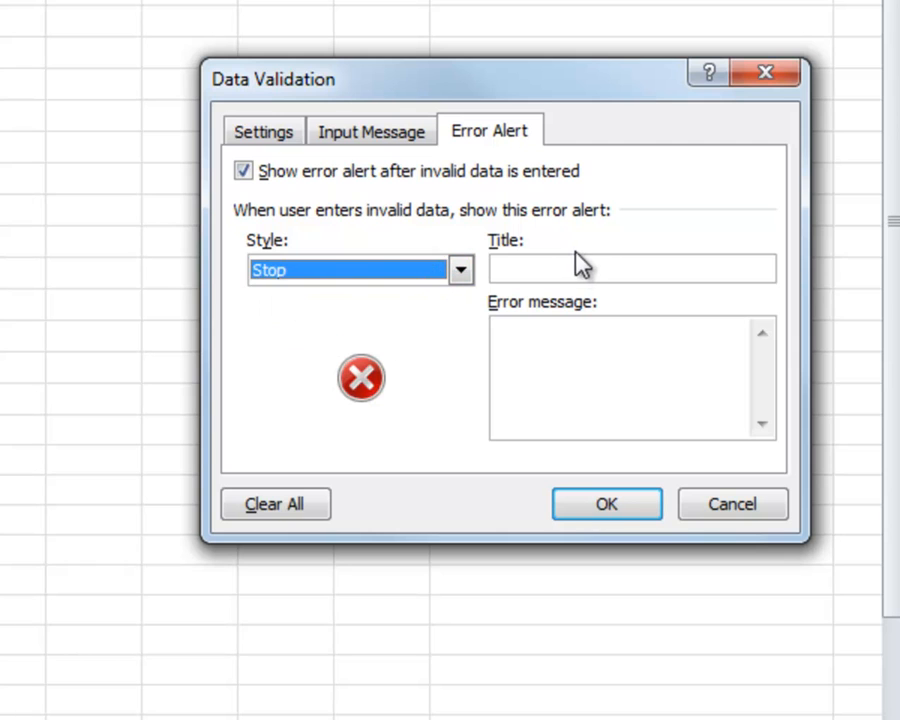
{"action": "left_click", "coordinate": [580, 267]}
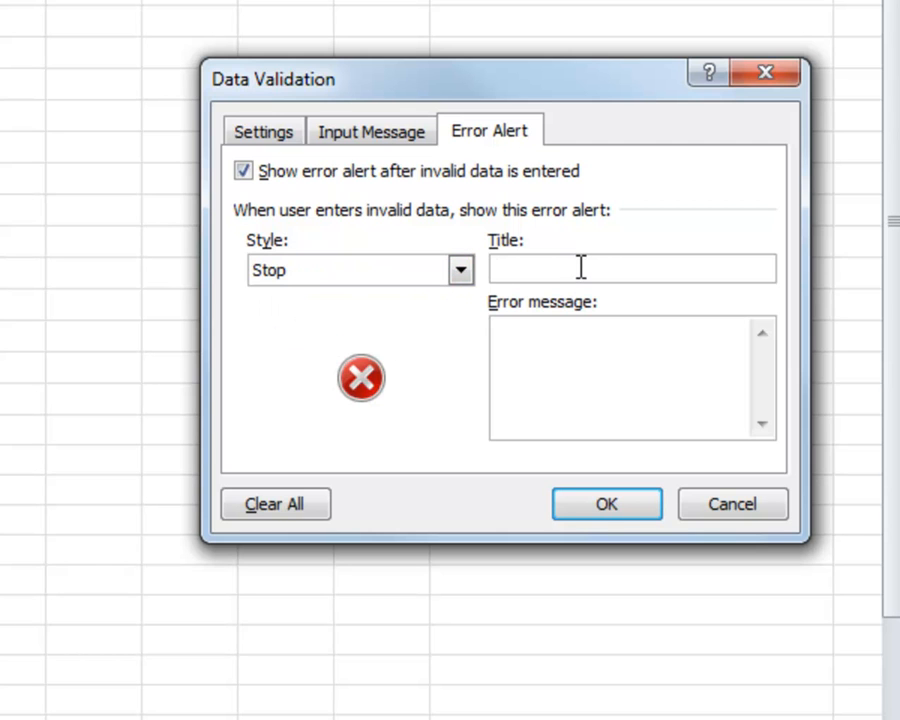
{"action": "type", "text": "Error"}
{"action": "left_click", "coordinate": [584, 382]}
{"action": "type", "text": "Please enter a value between 1 and 30"}
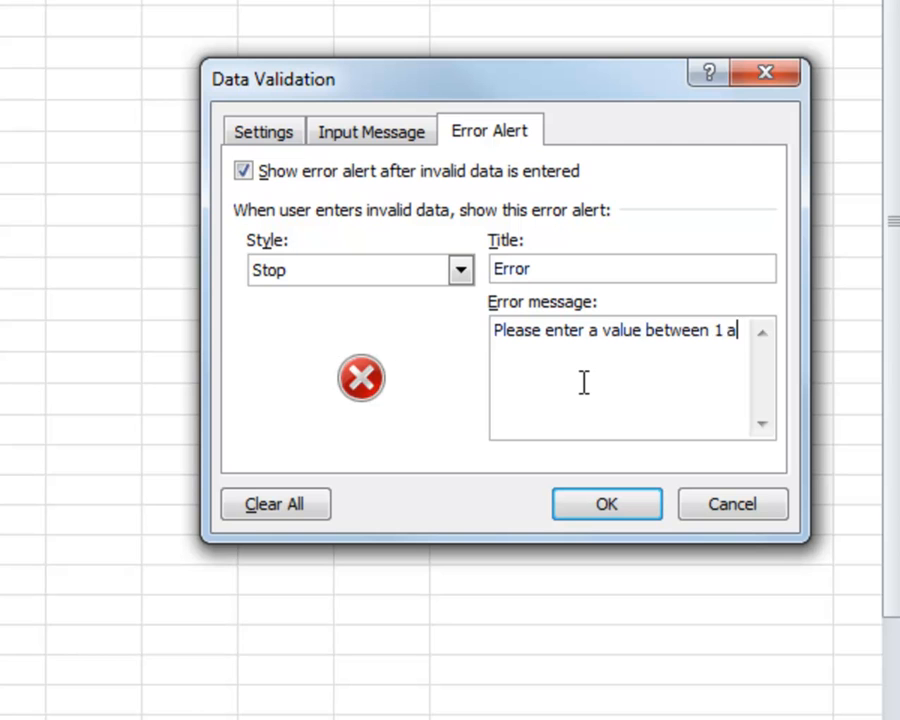
Review the validation criteria, input message and error alert, and apply the validation to the cell
{"action": "left_click", "coordinate": [363, 136]}
{"action": "left_click", "coordinate": [270, 138]}
{"action": "left_click", "coordinate": [372, 134]}
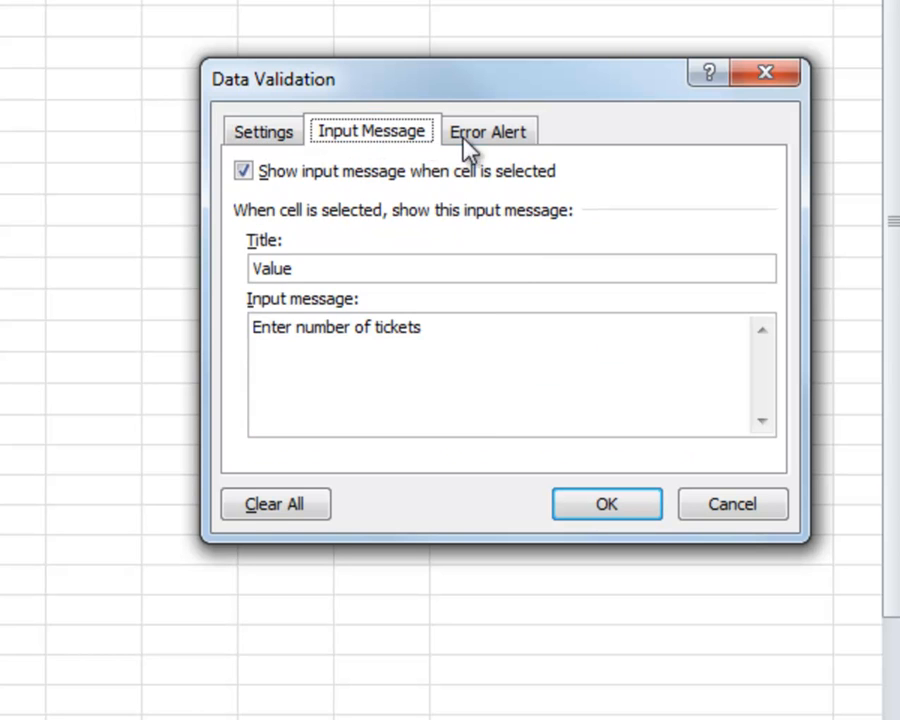
{"action": "left_click", "coordinate": [480, 136]}
{"action": "left_click", "coordinate": [629, 516]}
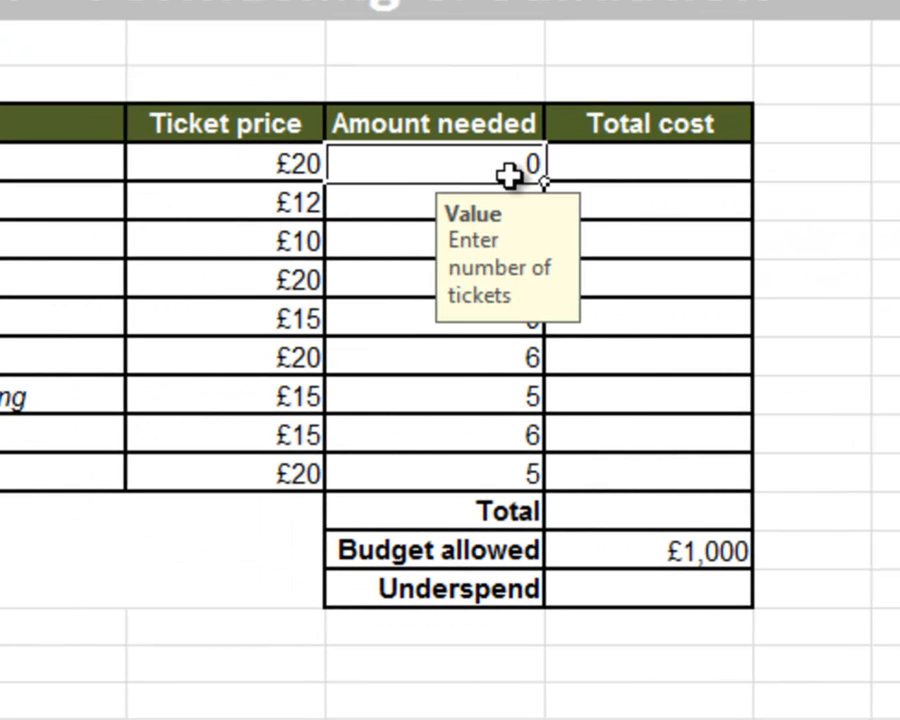
Test the validation by trying 35 and -6 as the Cats amount needed, cancelling each entry
{"action": "type", "text": "35"}
{"action": "key", "text": "Return"}
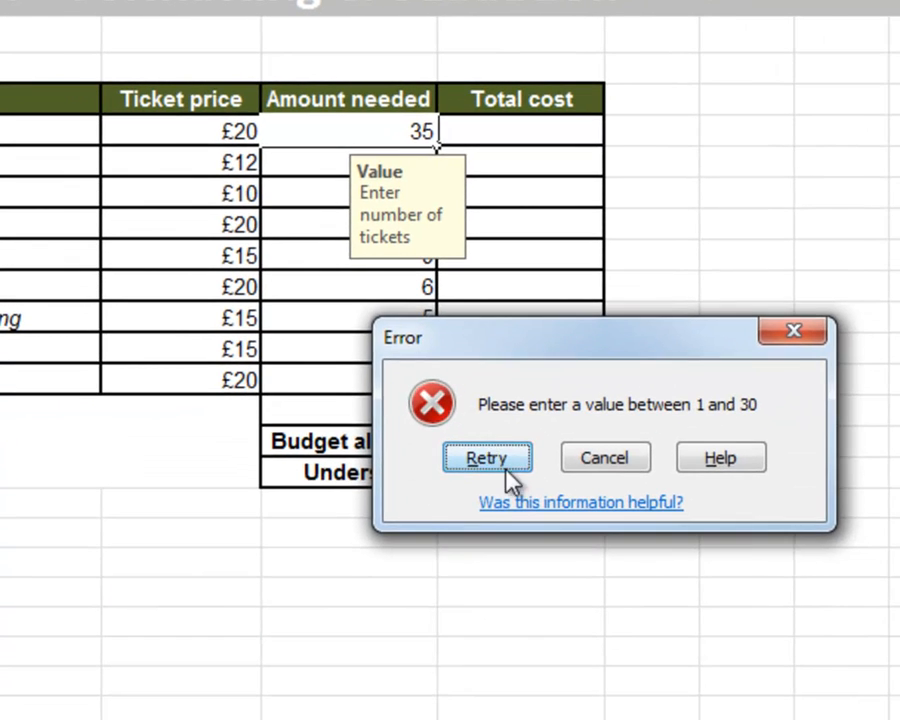
{"action": "left_click", "coordinate": [607, 571]}
{"action": "type", "text": "-"}
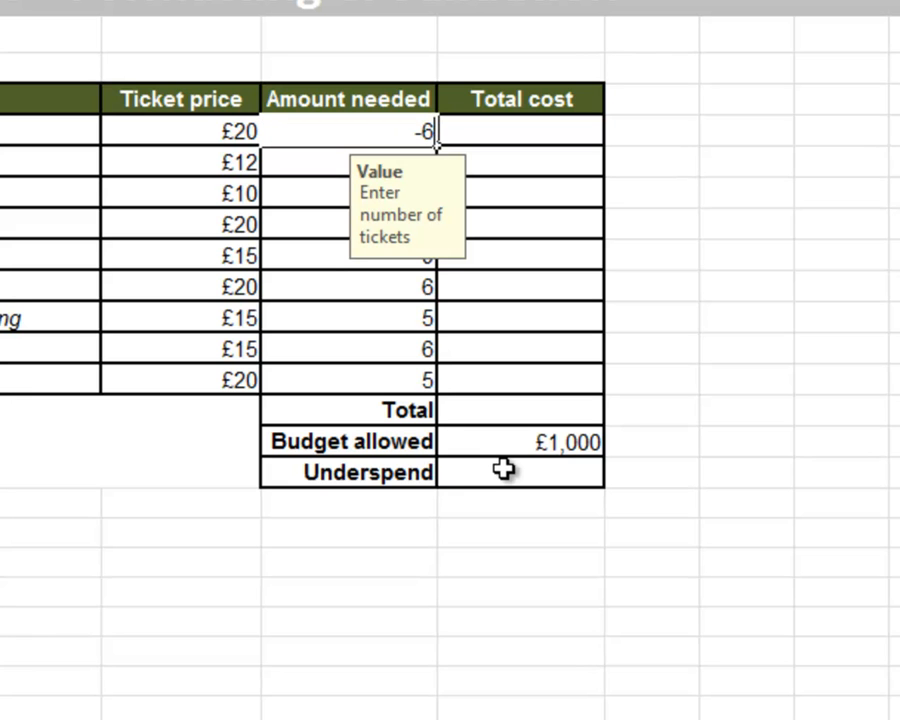
{"action": "type", "text": "6"}
{"action": "key", "text": "Return"}
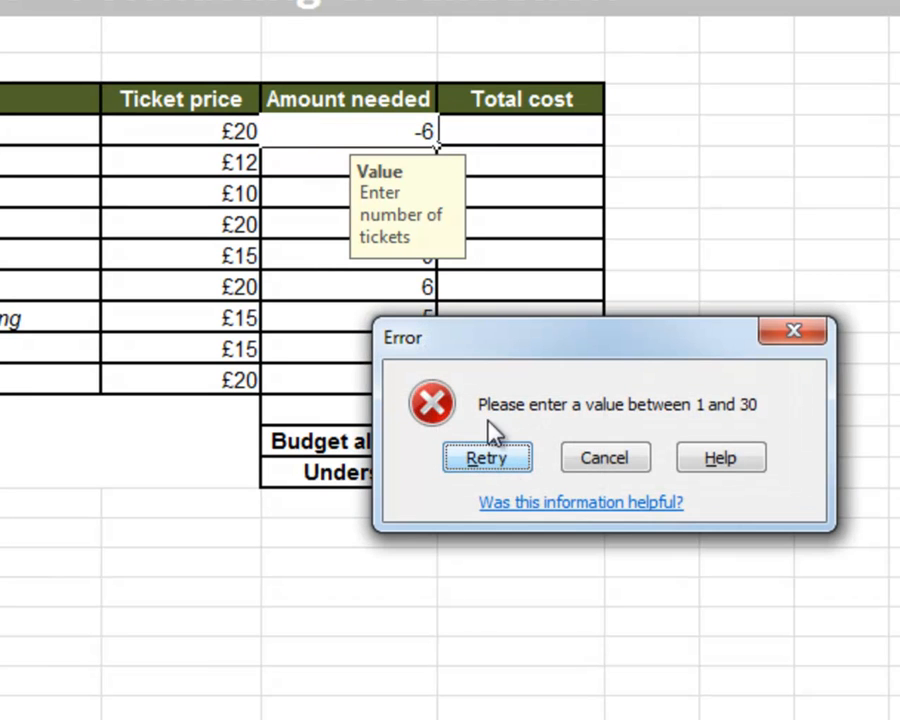
{"action": "left_click", "coordinate": [593, 455]}
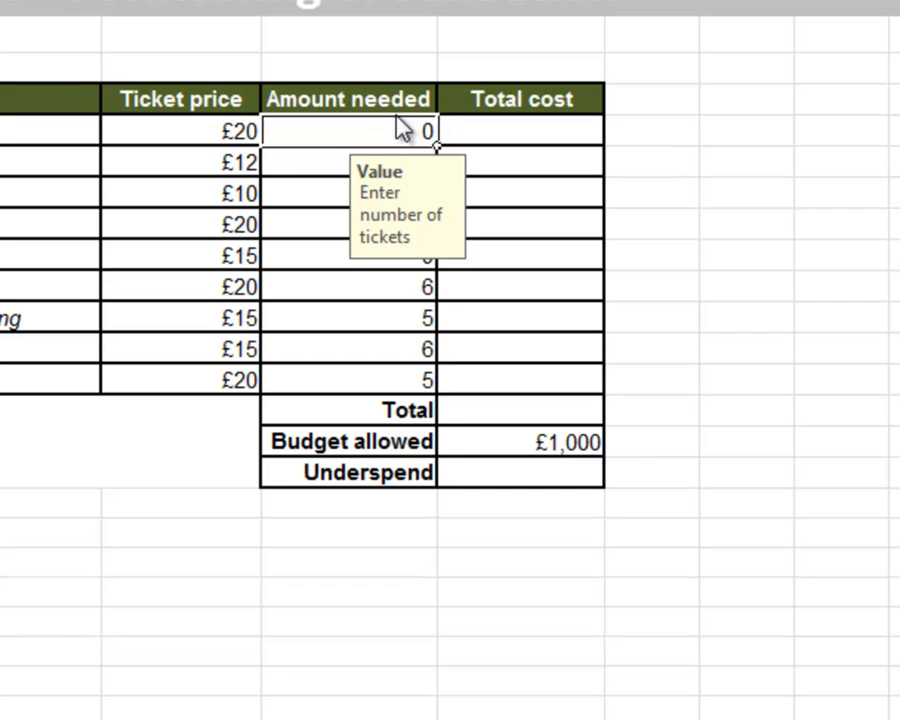
Enter 5 as the amount needed for Cats
{"action": "type", "text": "5"}
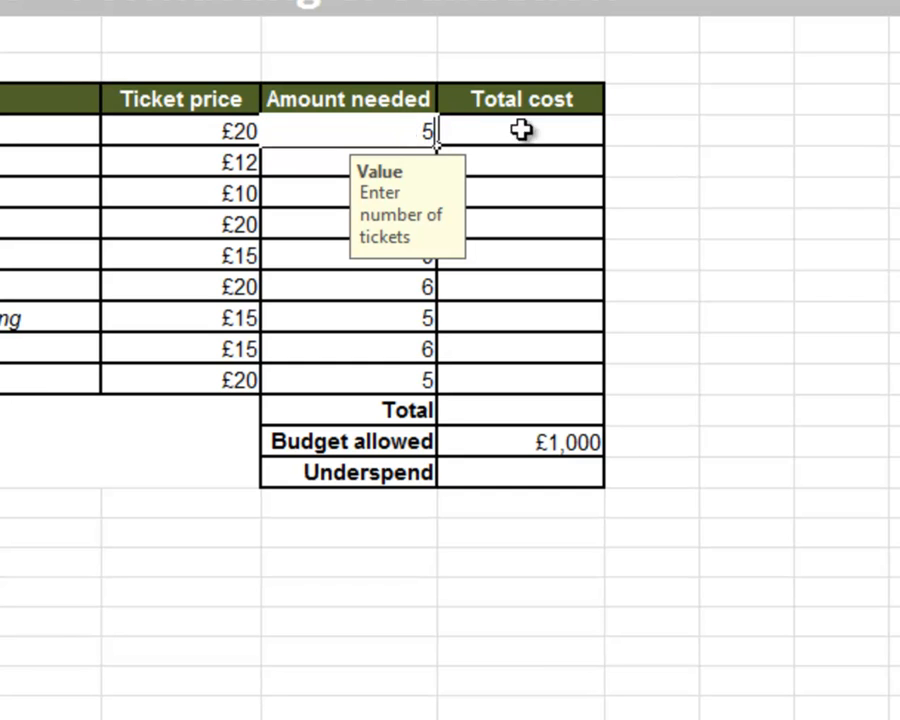
{"action": "left_click", "coordinate": [760, 230]}
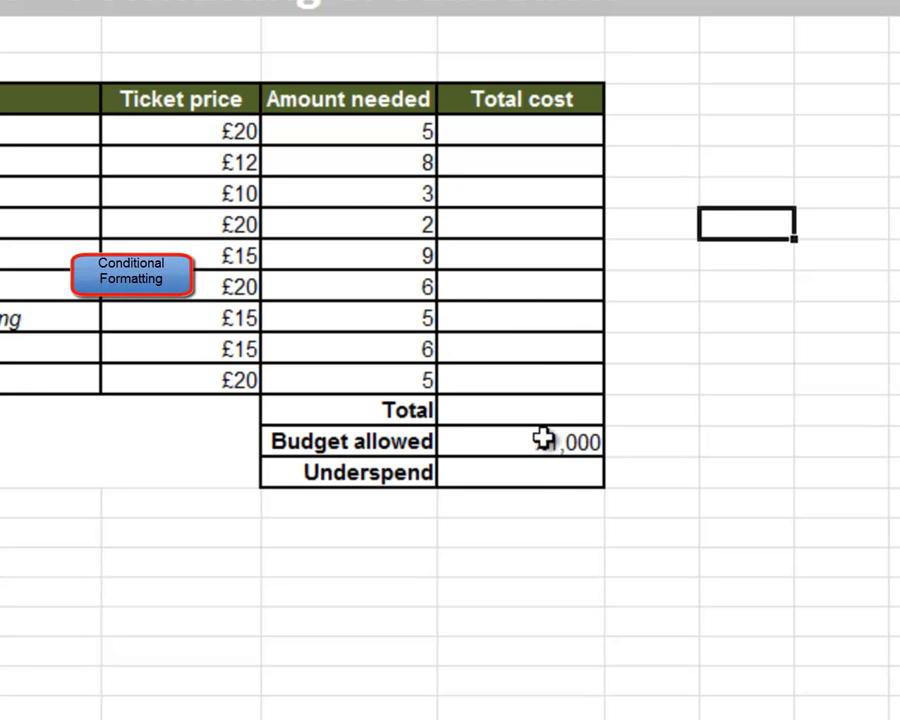
Enter -100 as the Underspend value below the allowed budget
{"action": "left_click", "coordinate": [550, 482]}
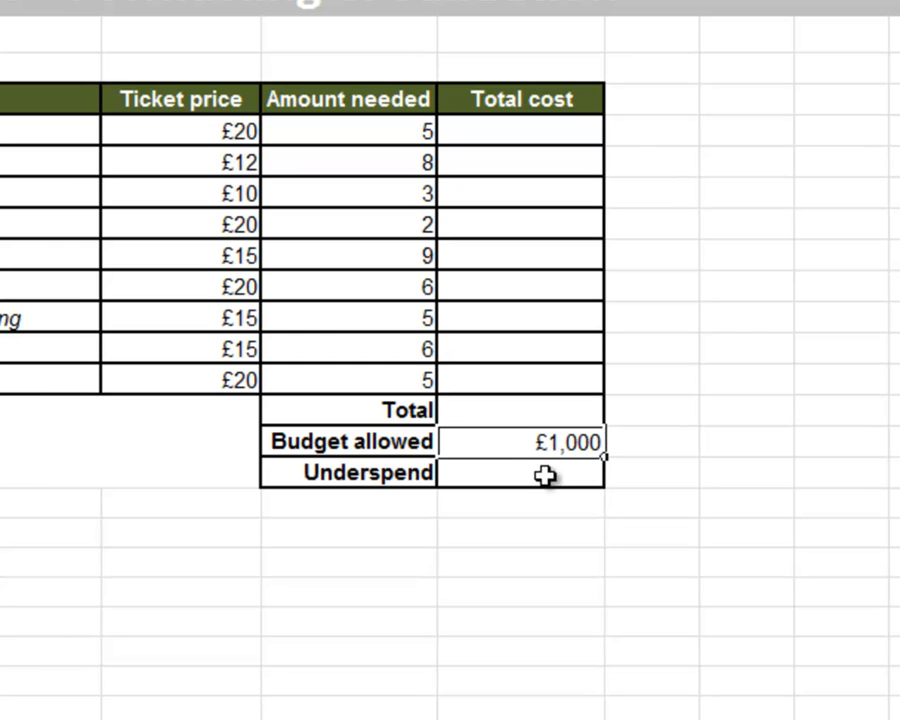
{"action": "left_click", "coordinate": [546, 526]}
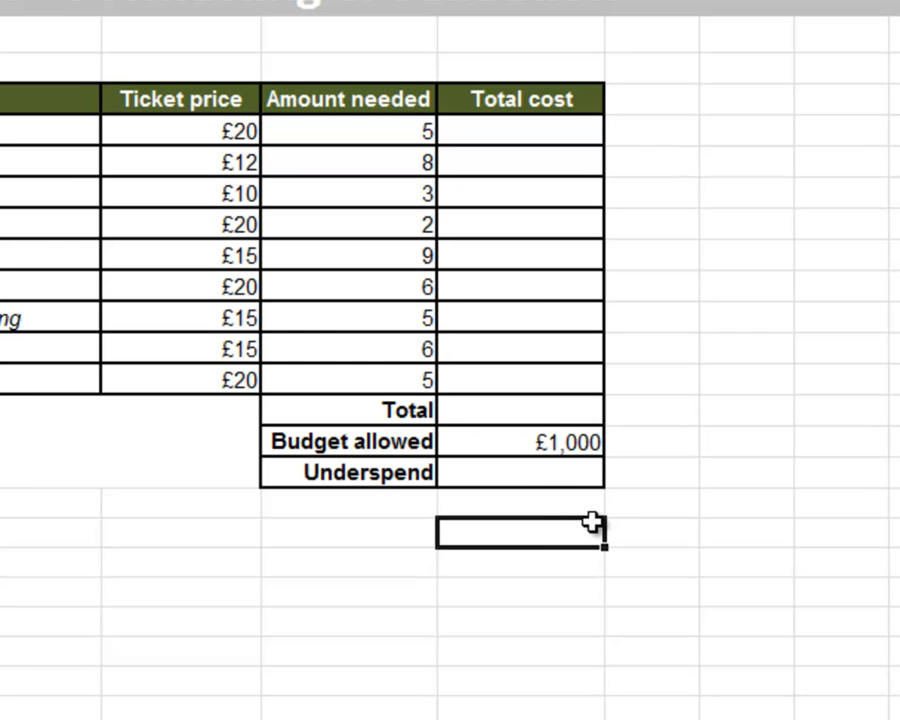
{"action": "left_click", "coordinate": [543, 478]}
{"action": "type", "text": "-100"}
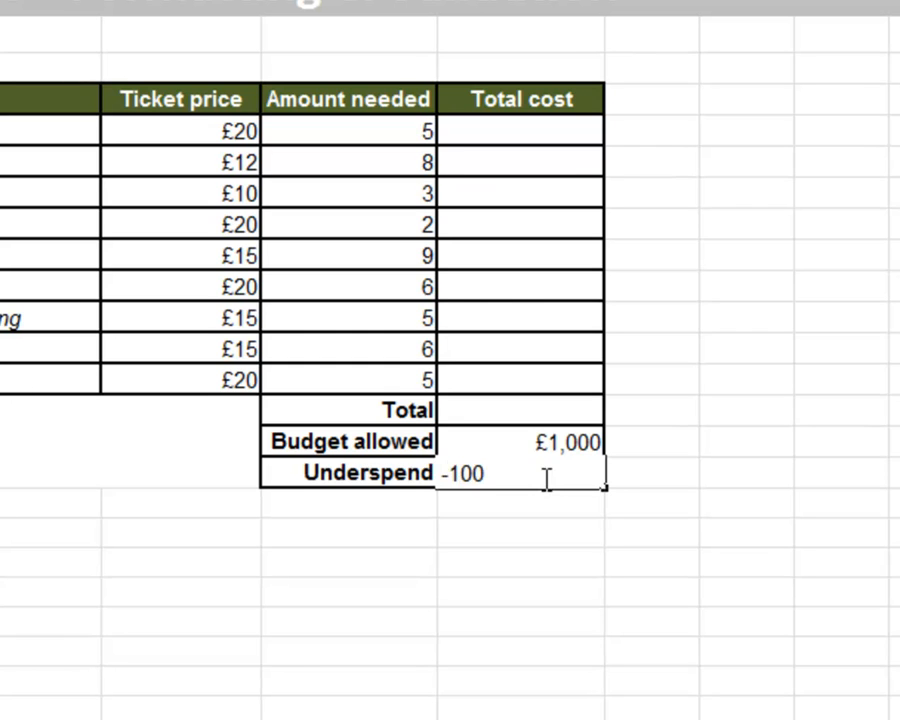
{"action": "key", "text": "Return"}
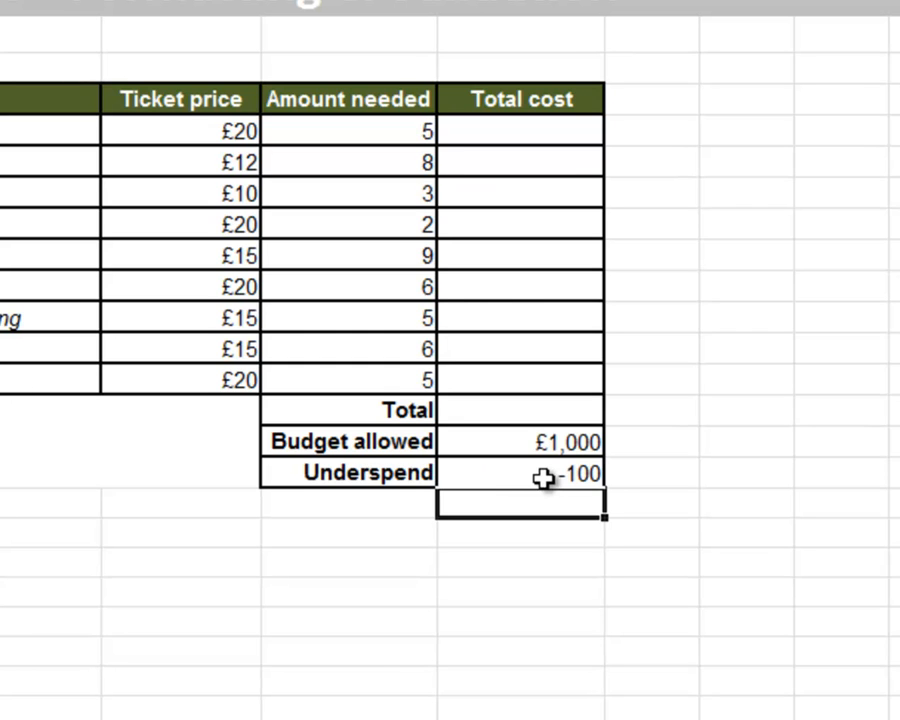
Start a new conditional formatting rule for the Underspend value, using the rule type "Format only cells that contain"
{"action": "left_click", "coordinate": [546, 476]}
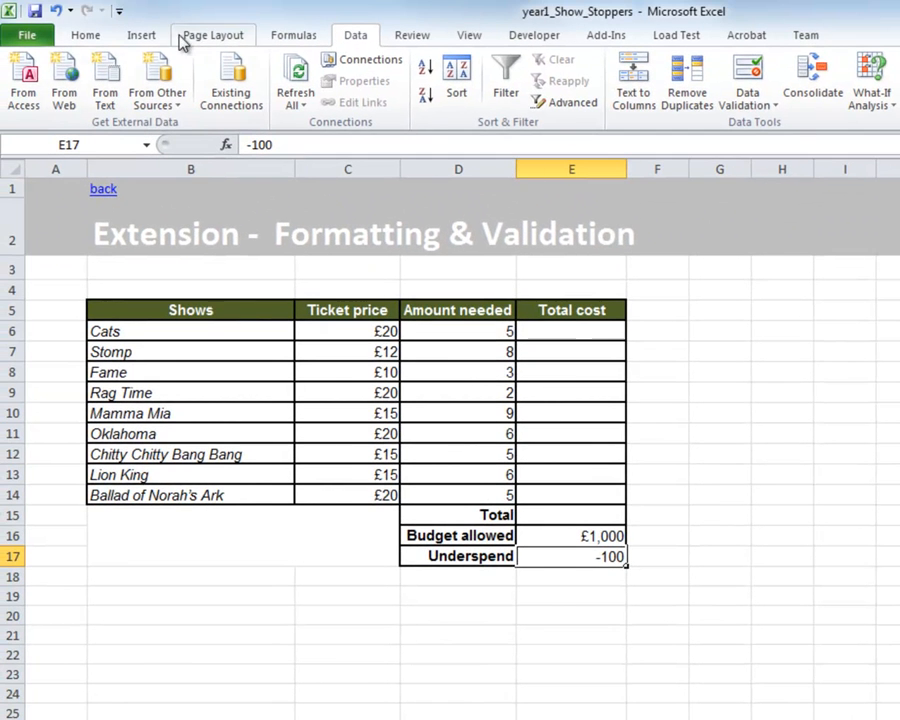
{"action": "left_click", "coordinate": [90, 35]}
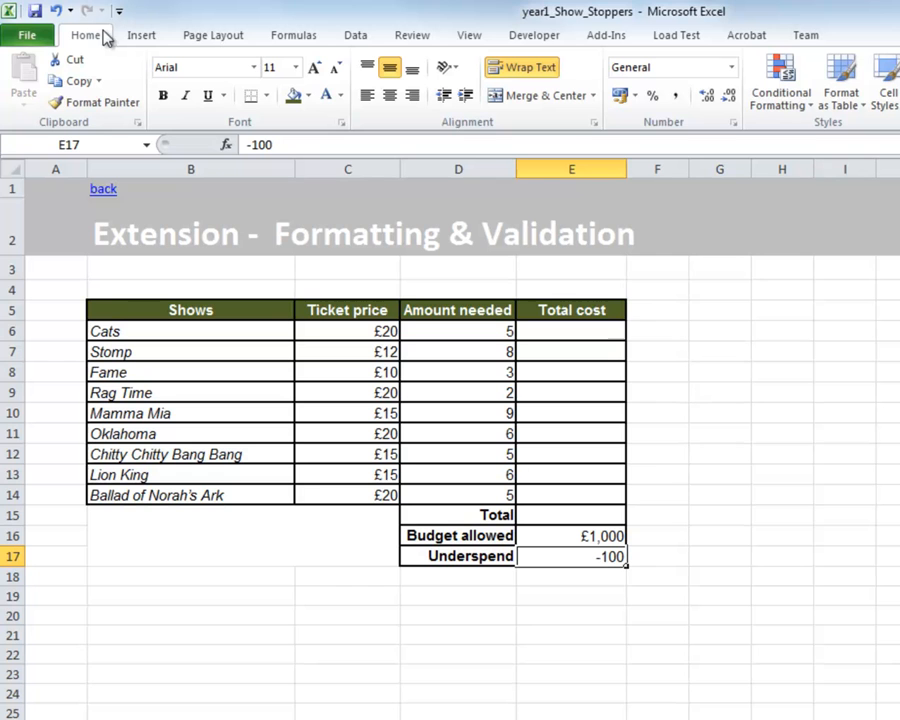
{"action": "left_click", "coordinate": [798, 92]}
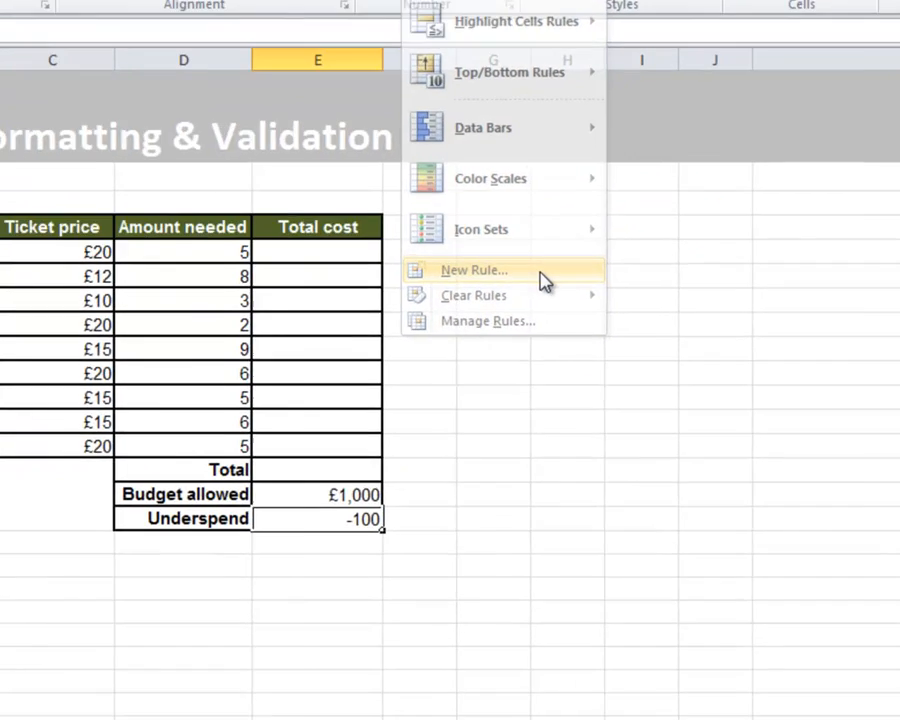
{"action": "left_click", "coordinate": [545, 281]}
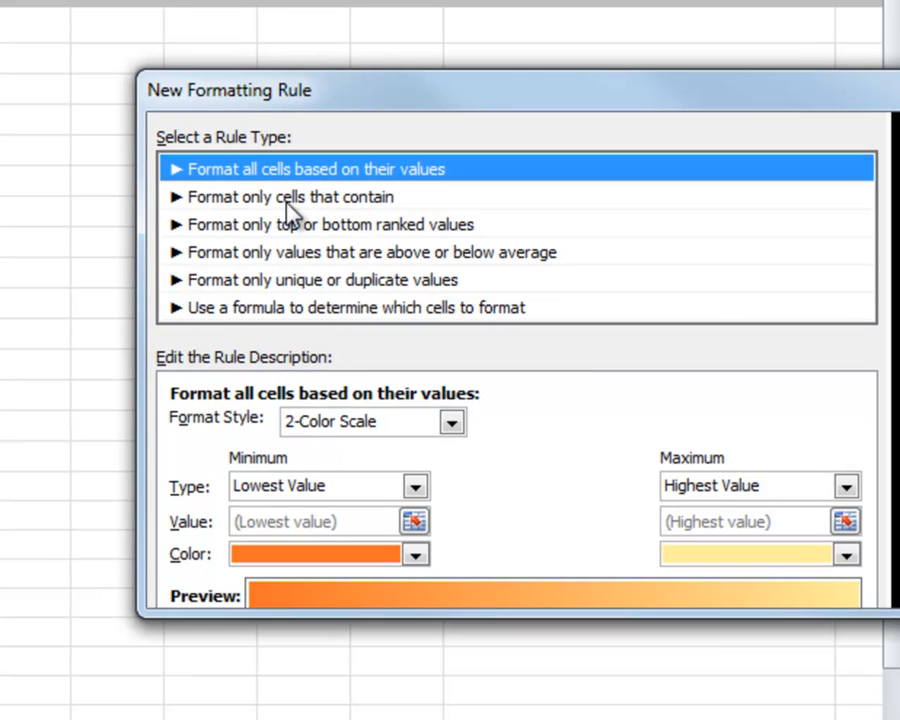
{"action": "left_click", "coordinate": [290, 200]}
{"action": "left_click", "coordinate": [415, 280]}
{"action": "left_click", "coordinate": [345, 308]}
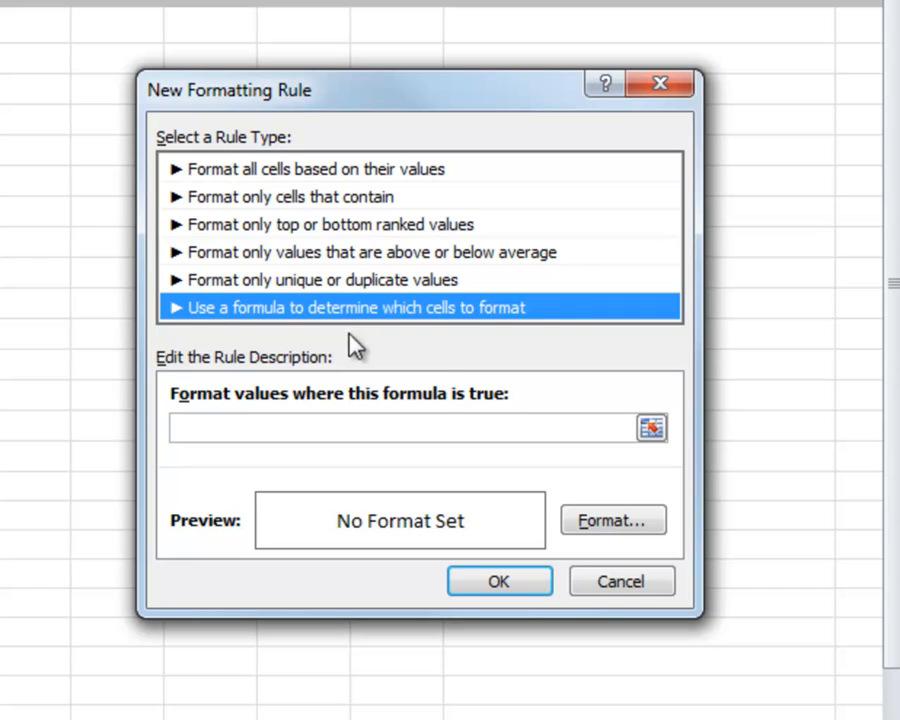
{"action": "left_click", "coordinate": [336, 254]}
{"action": "left_click", "coordinate": [325, 224]}
{"action": "left_click", "coordinate": [317, 197]}
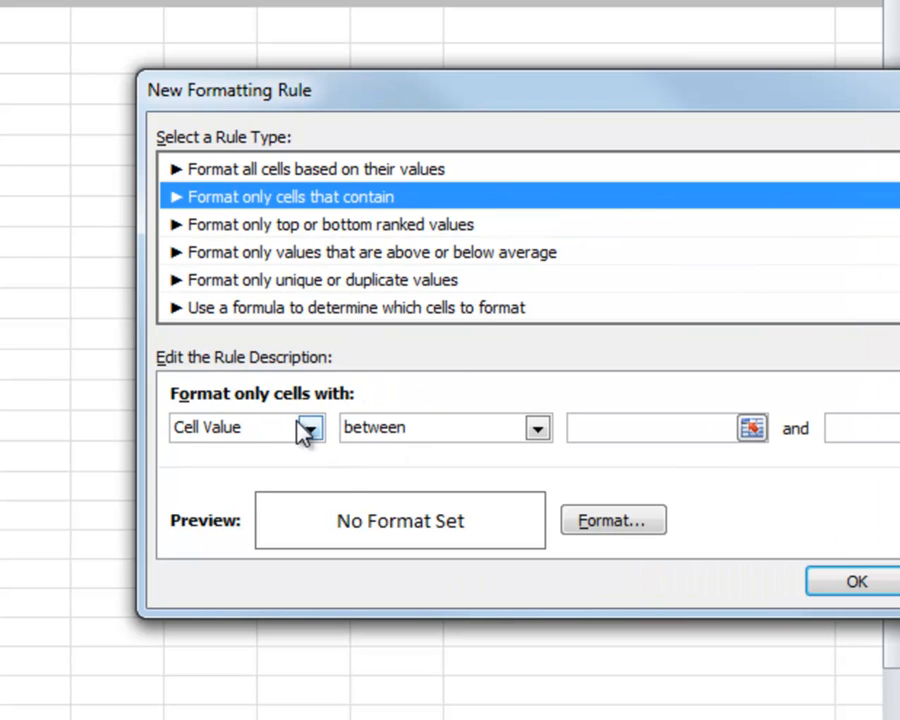
Set the rule's condition to format only cells with a cell value less than 100
{"action": "left_click", "coordinate": [537, 428]}
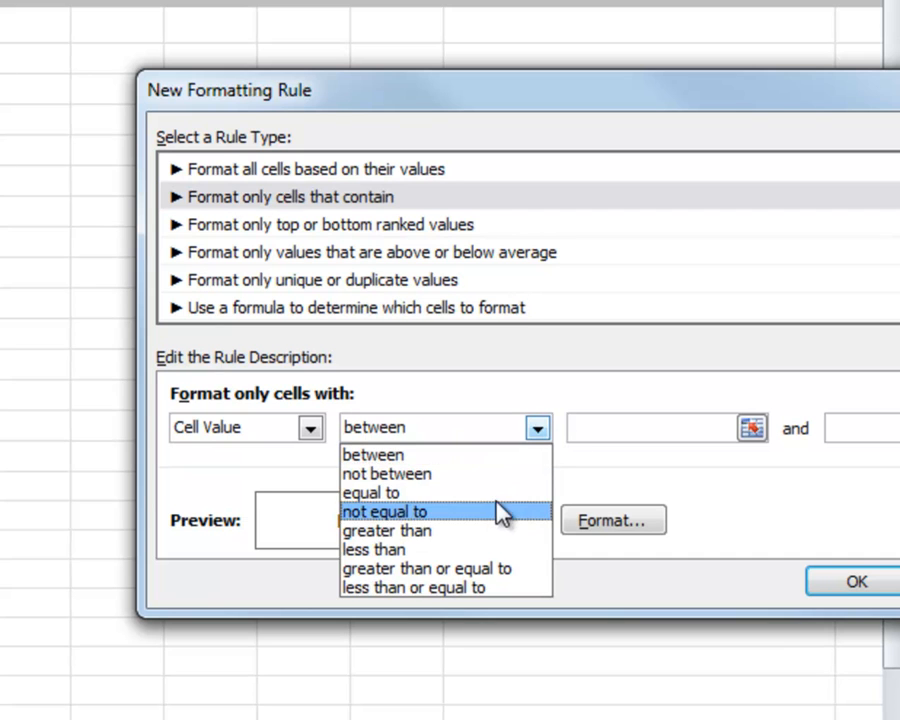
{"action": "left_click", "coordinate": [505, 550]}
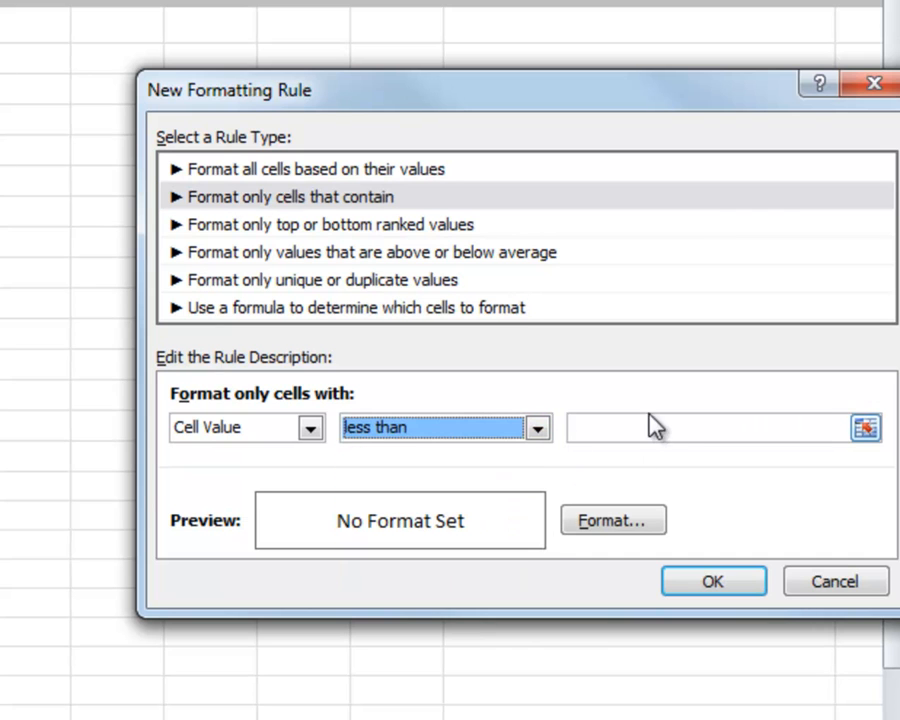
{"action": "left_click", "coordinate": [647, 430]}
{"action": "type", "text": "100"}
Set the background fill of the rule's format to the red theme colour
{"action": "left_click", "coordinate": [635, 522]}
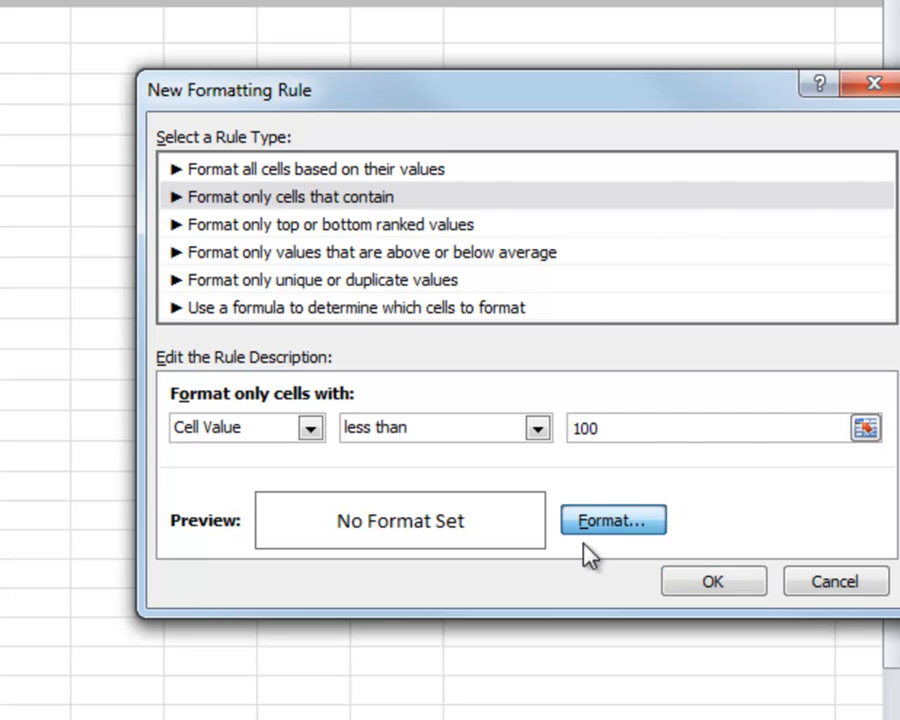
{"action": "left_click", "coordinate": [198, 66]}
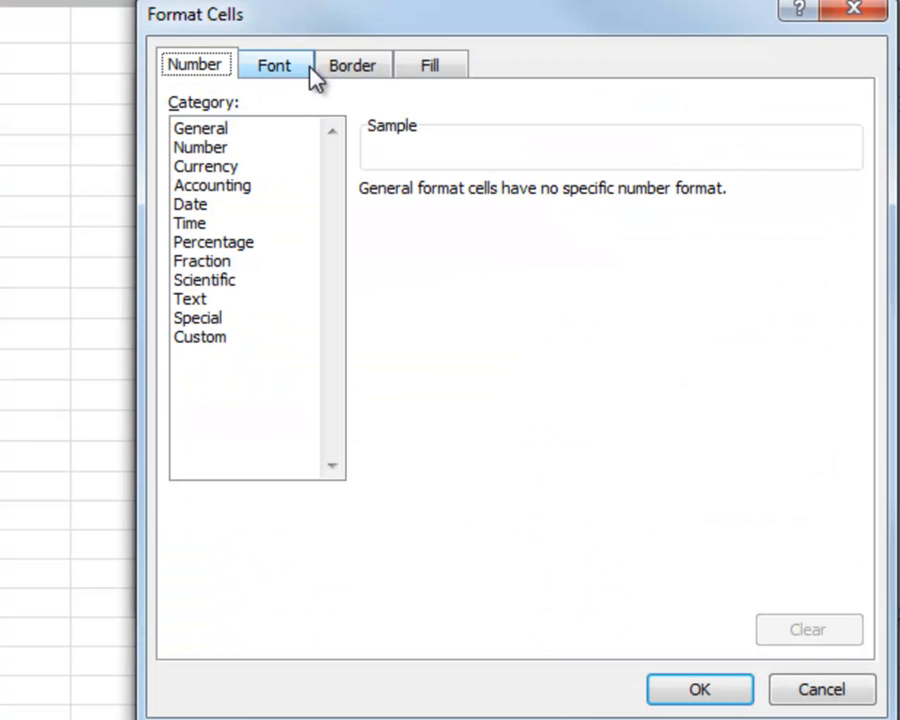
{"action": "left_click", "coordinate": [436, 65]}
{"action": "left_click", "coordinate": [327, 172]}
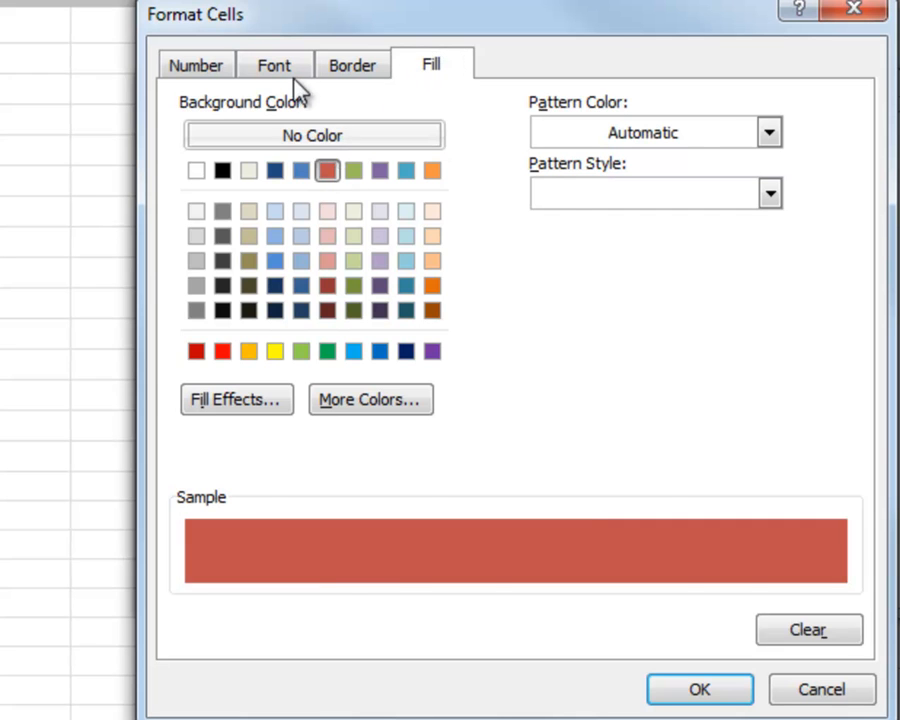
Look through the other format categories, clear the background fill and reapply the same red
{"action": "left_click", "coordinate": [282, 68]}
{"action": "left_click", "coordinate": [215, 66]}
{"action": "left_click", "coordinate": [346, 63]}
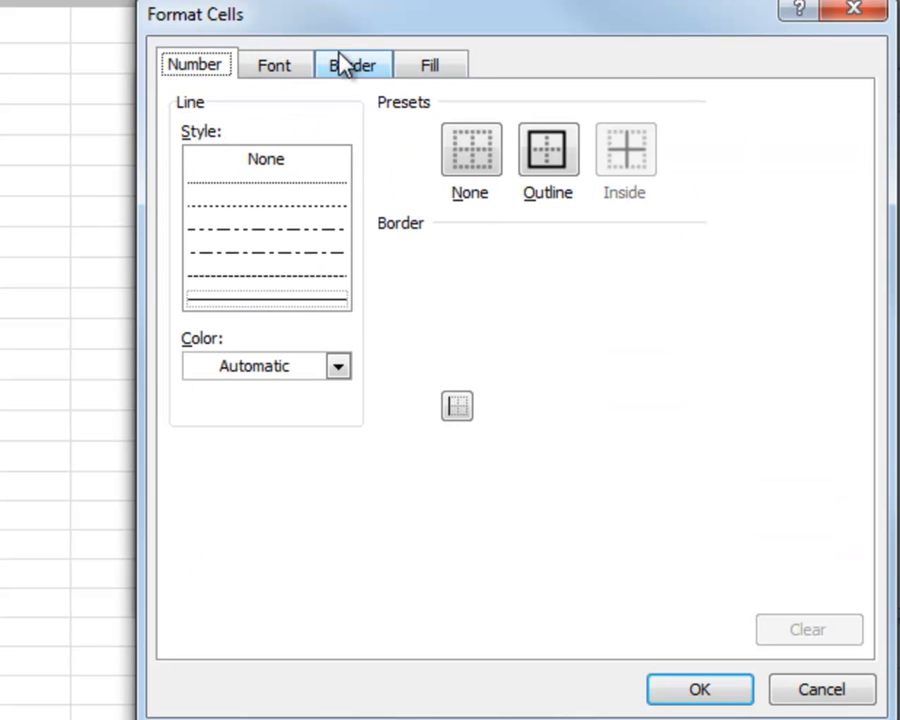
{"action": "left_click", "coordinate": [431, 66]}
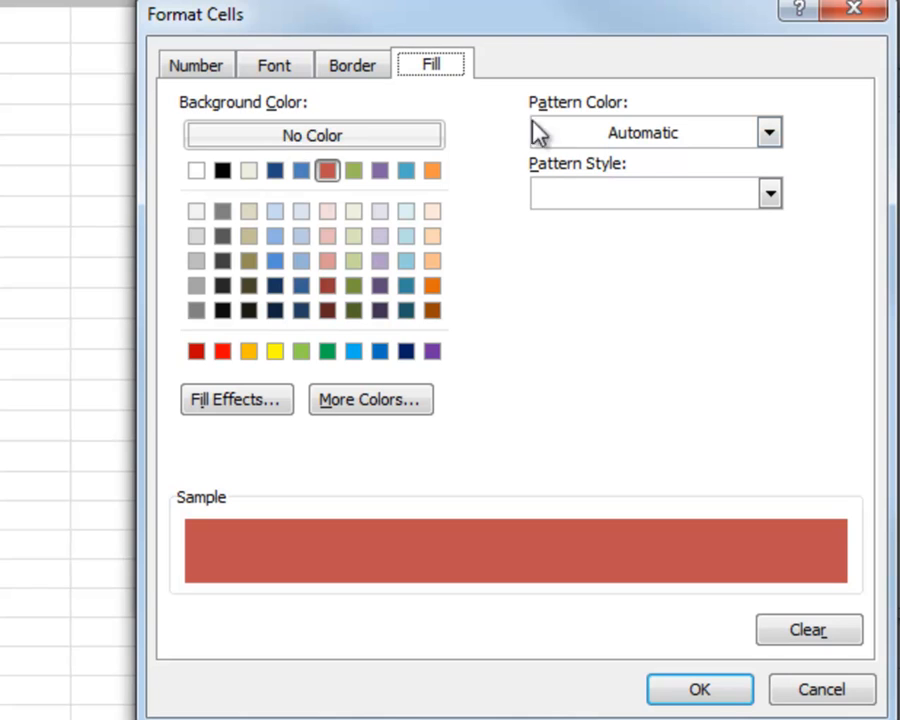
{"action": "left_click", "coordinate": [241, 139]}
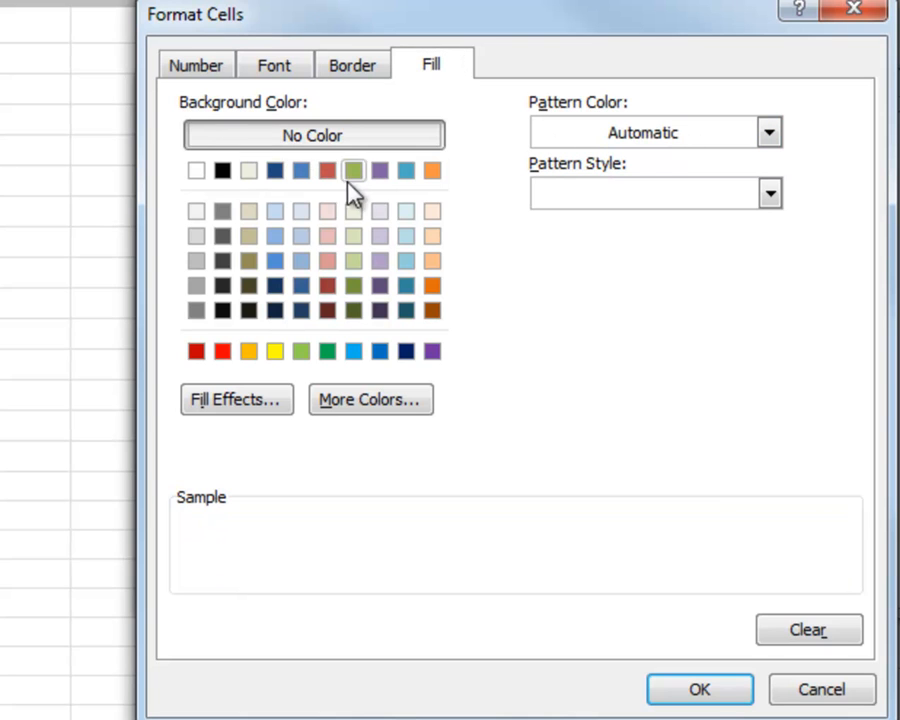
{"action": "left_click", "coordinate": [327, 170]}
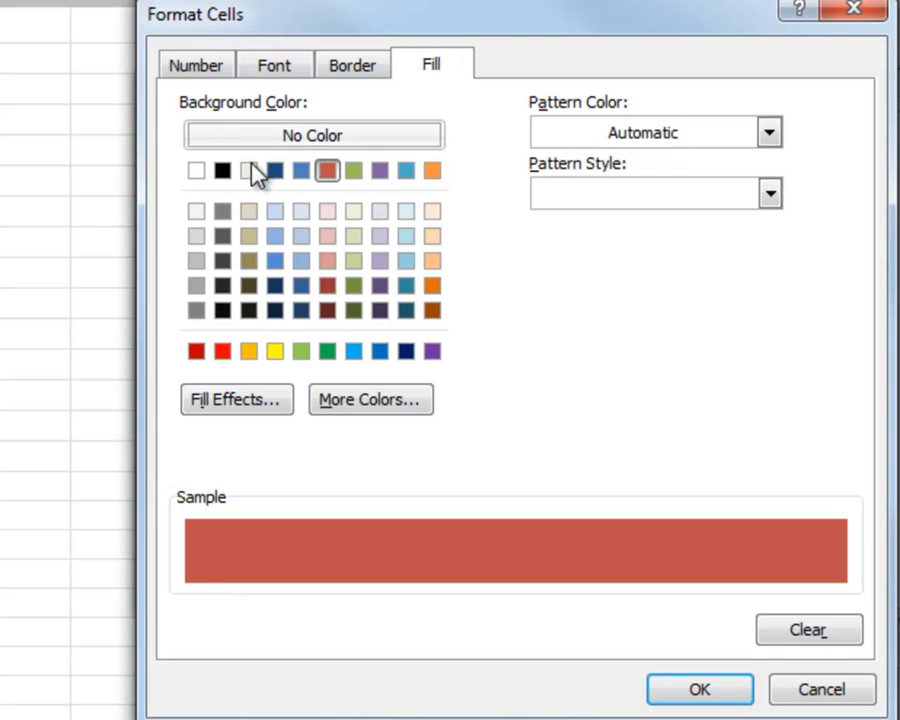
Set the rule's font colour to the cream theme colour and apply the rule to the Underspend value
{"action": "left_click", "coordinate": [290, 66]}
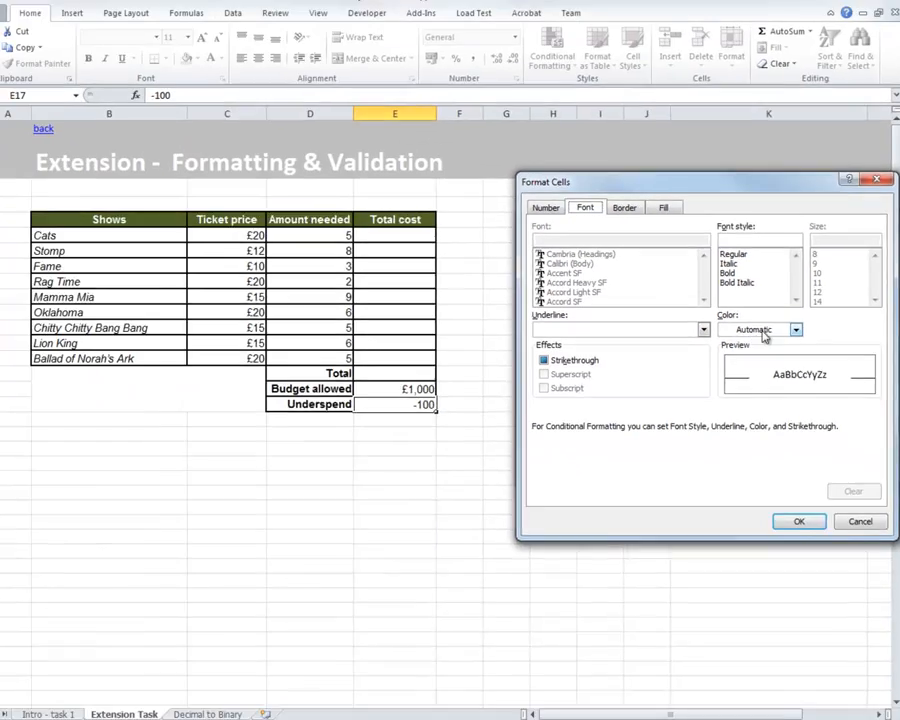
{"action": "left_click", "coordinate": [600, 308]}
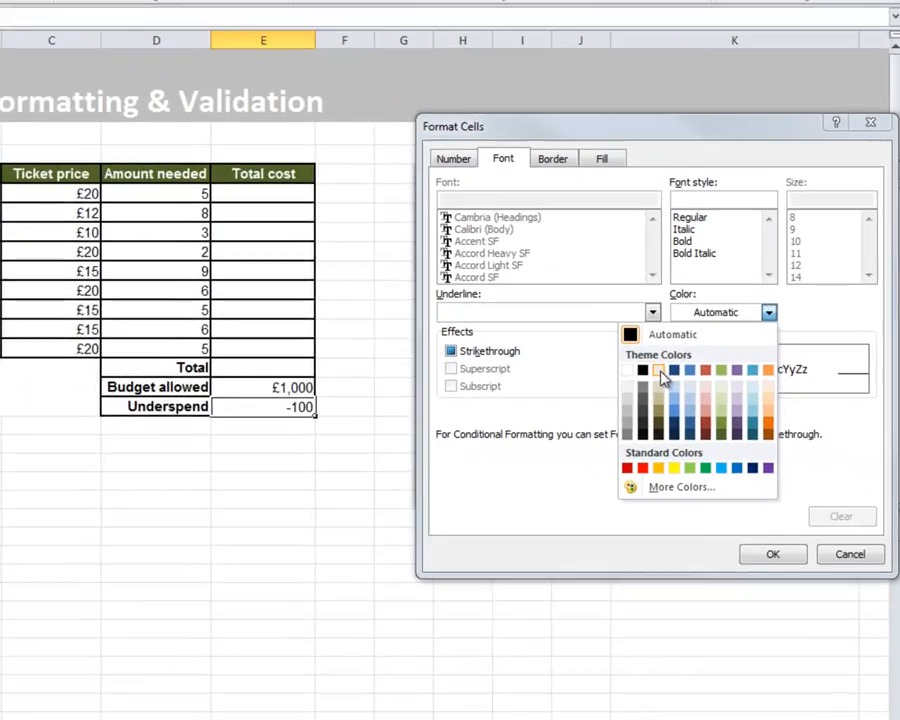
{"action": "left_click", "coordinate": [658, 370]}
{"action": "left_click", "coordinate": [772, 554]}
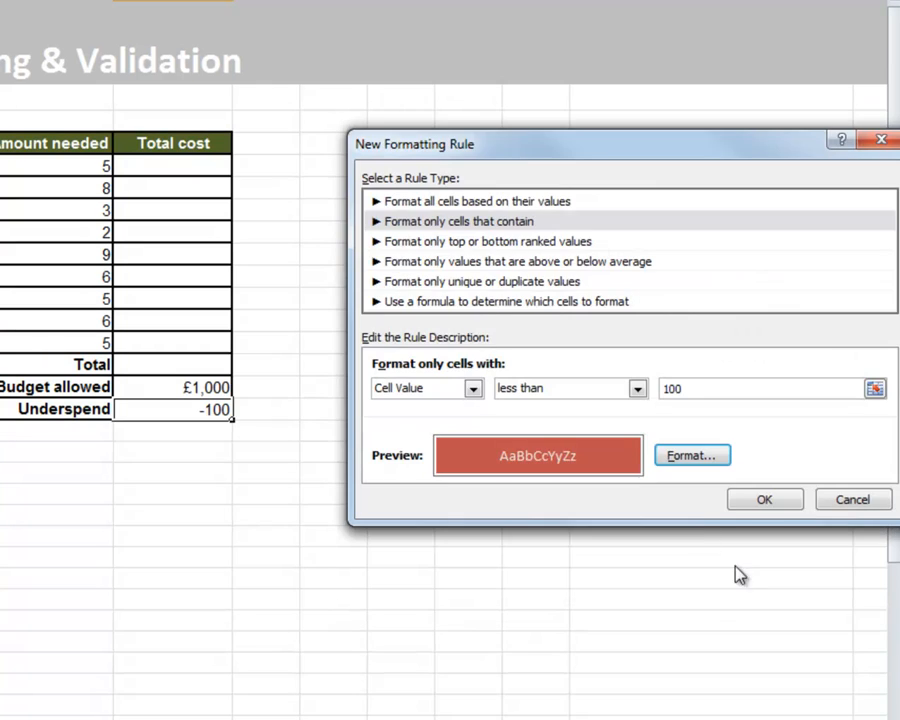
{"action": "left_click", "coordinate": [758, 510]}
{"action": "left_click", "coordinate": [260, 454]}
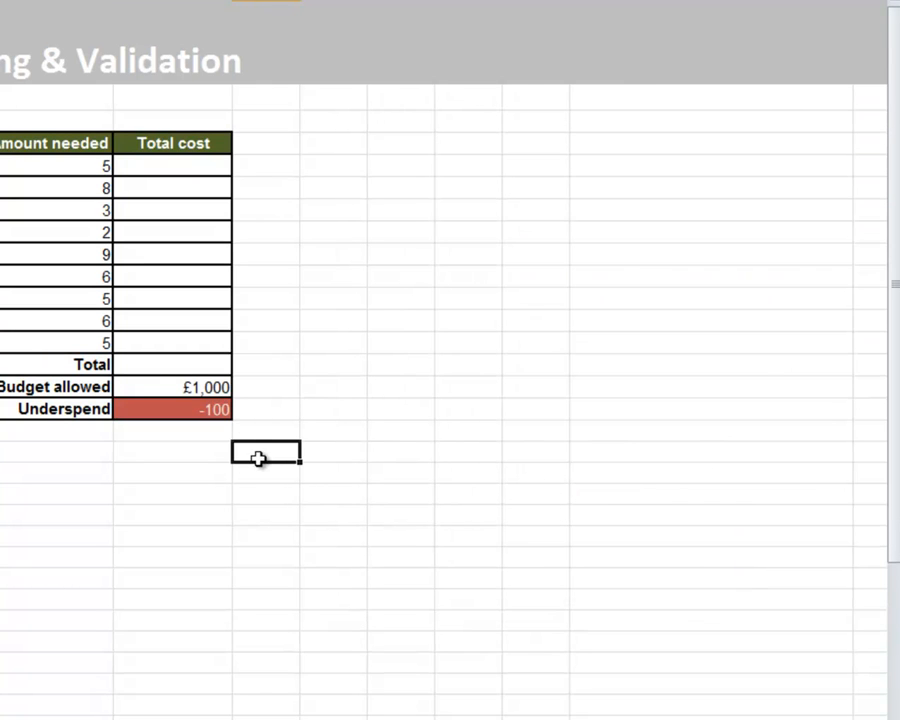
Test the conditional formatting by entering 14 and finally 100 as the Underspend value
{"action": "left_click", "coordinate": [217, 409]}
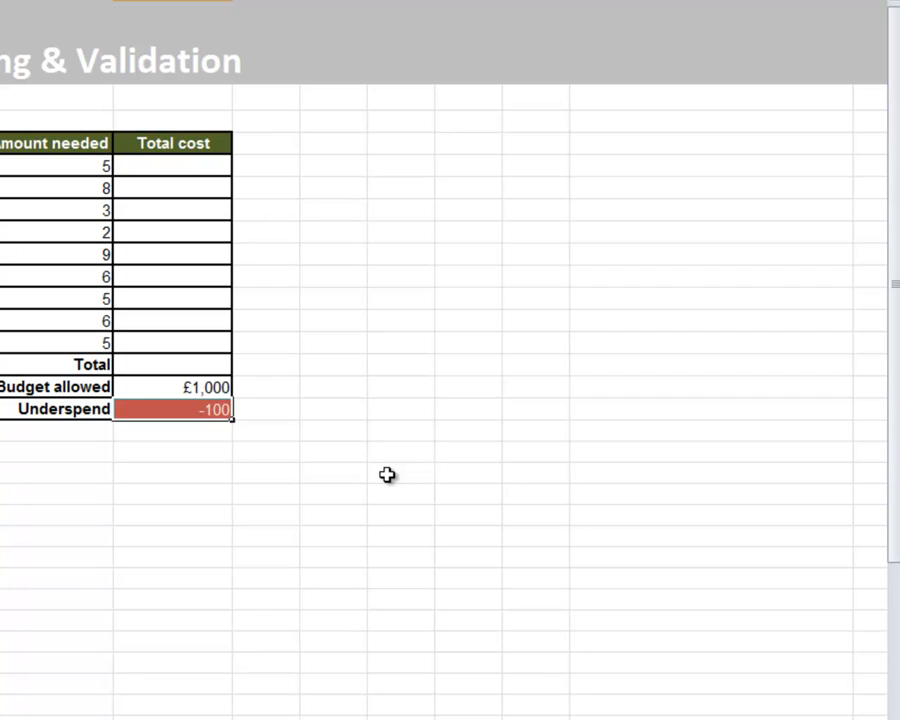
{"action": "type", "text": "14"}
{"action": "key", "text": "Return"}
{"action": "key", "text": "Up"}
{"action": "type", "text": "100"}
{"action": "key", "text": "Return"}
{"action": "key", "text": "Down"}
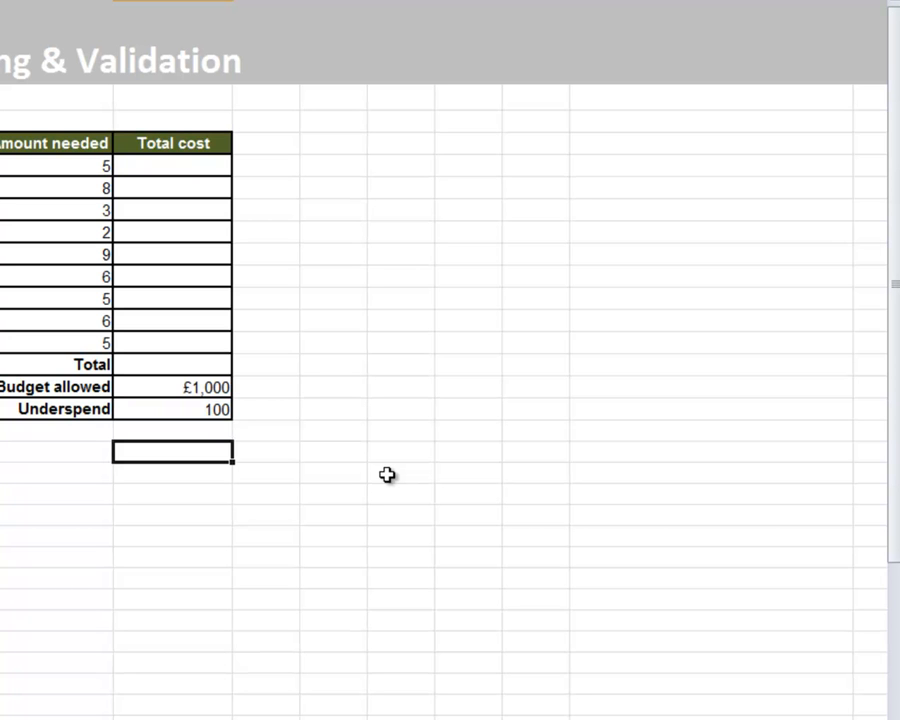
Open the Underspend cell's conditional formatting rules for management and add a 2-Color Scale rule from Lowest Value to Highest Value
{"action": "key", "text": "Up"}
{"action": "key", "text": "Up"}
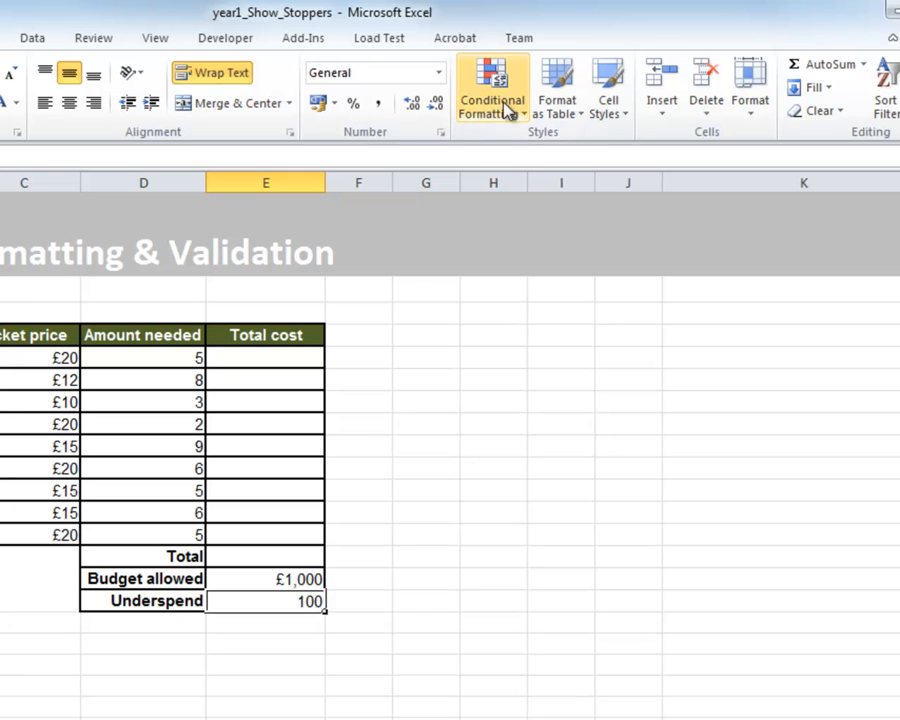
{"action": "left_click", "coordinate": [512, 112]}
{"action": "left_click", "coordinate": [464, 425]}
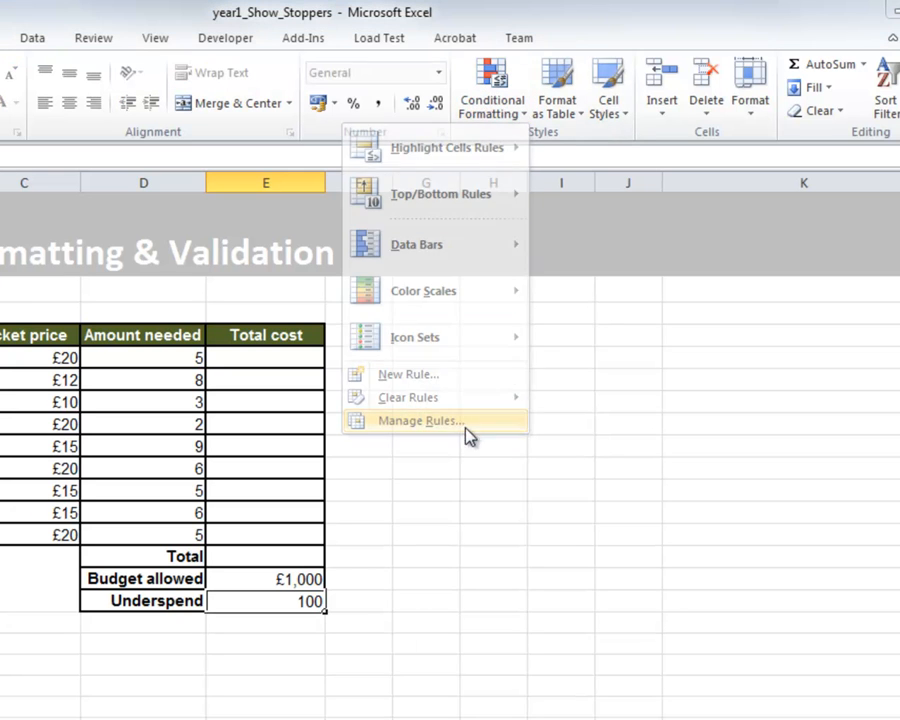
{"action": "left_click_drag", "start_coordinate": [693, 375], "coordinate": [27, 196]}
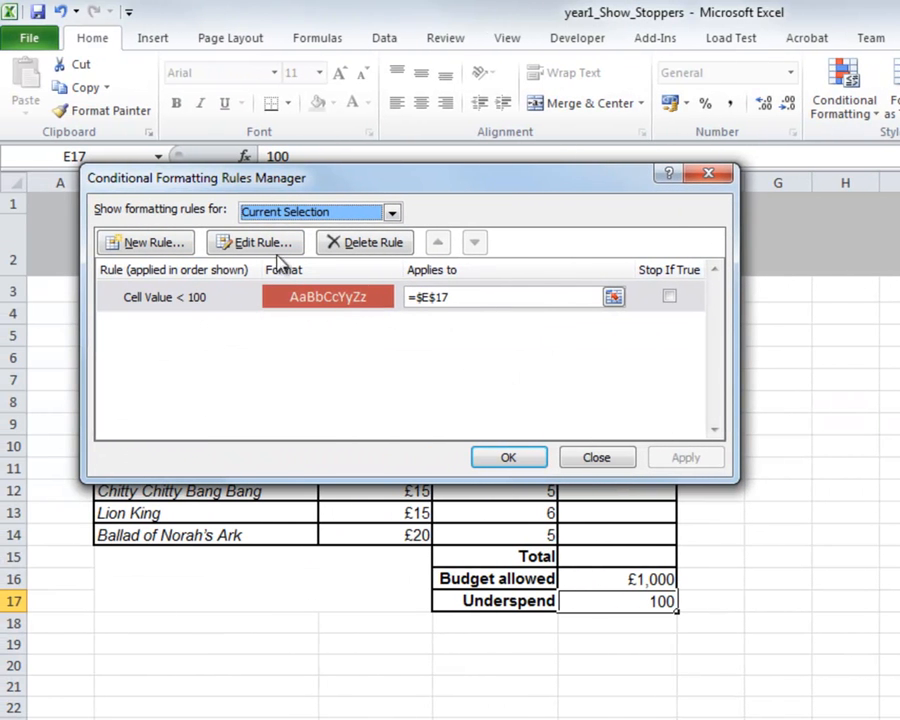
{"action": "left_click", "coordinate": [150, 245]}
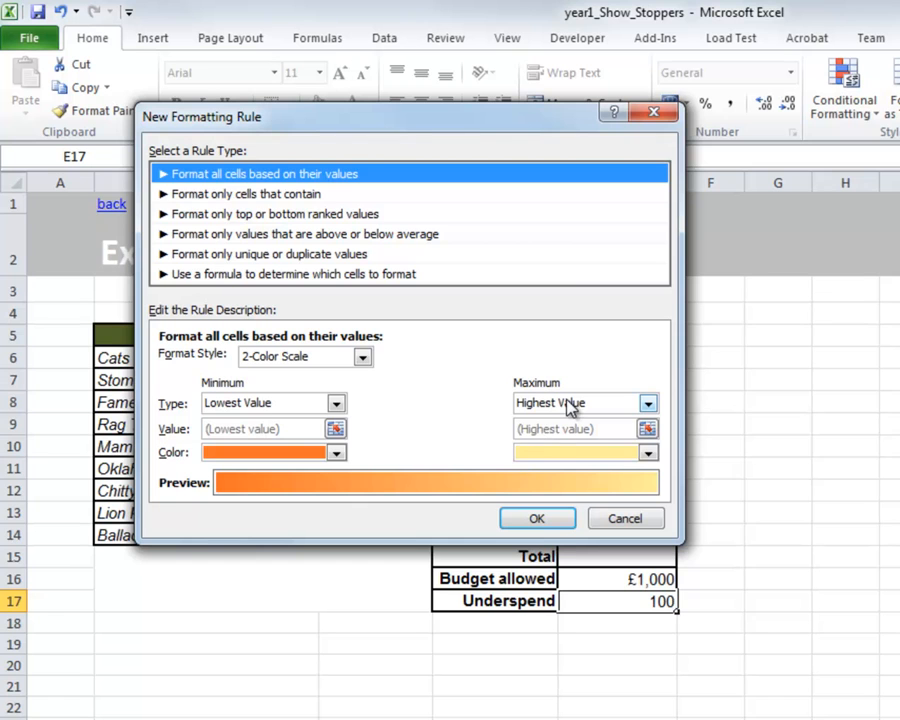
{"action": "left_click", "coordinate": [560, 519]}
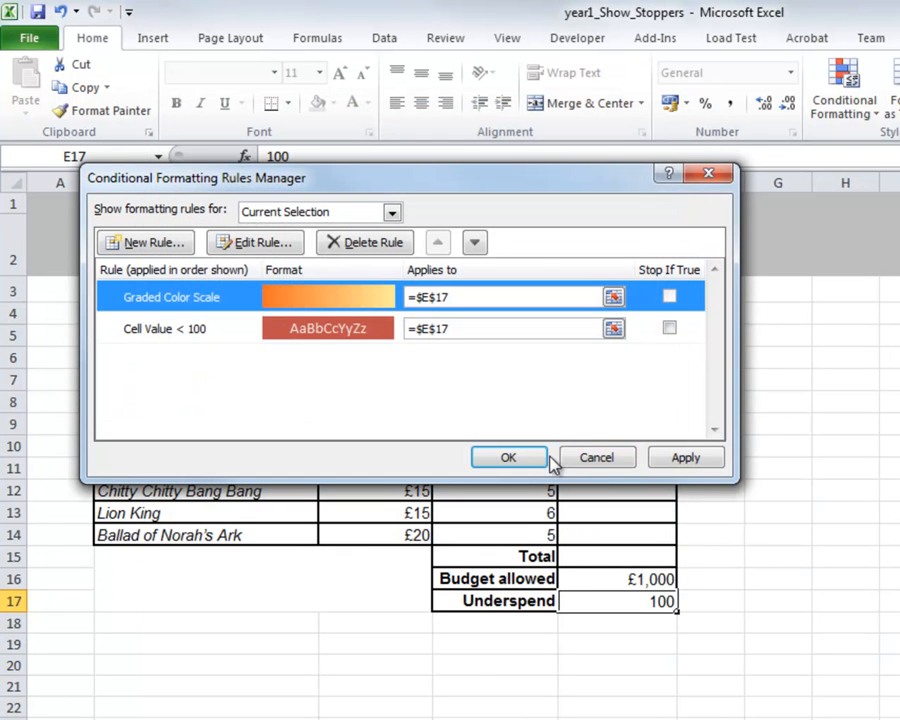